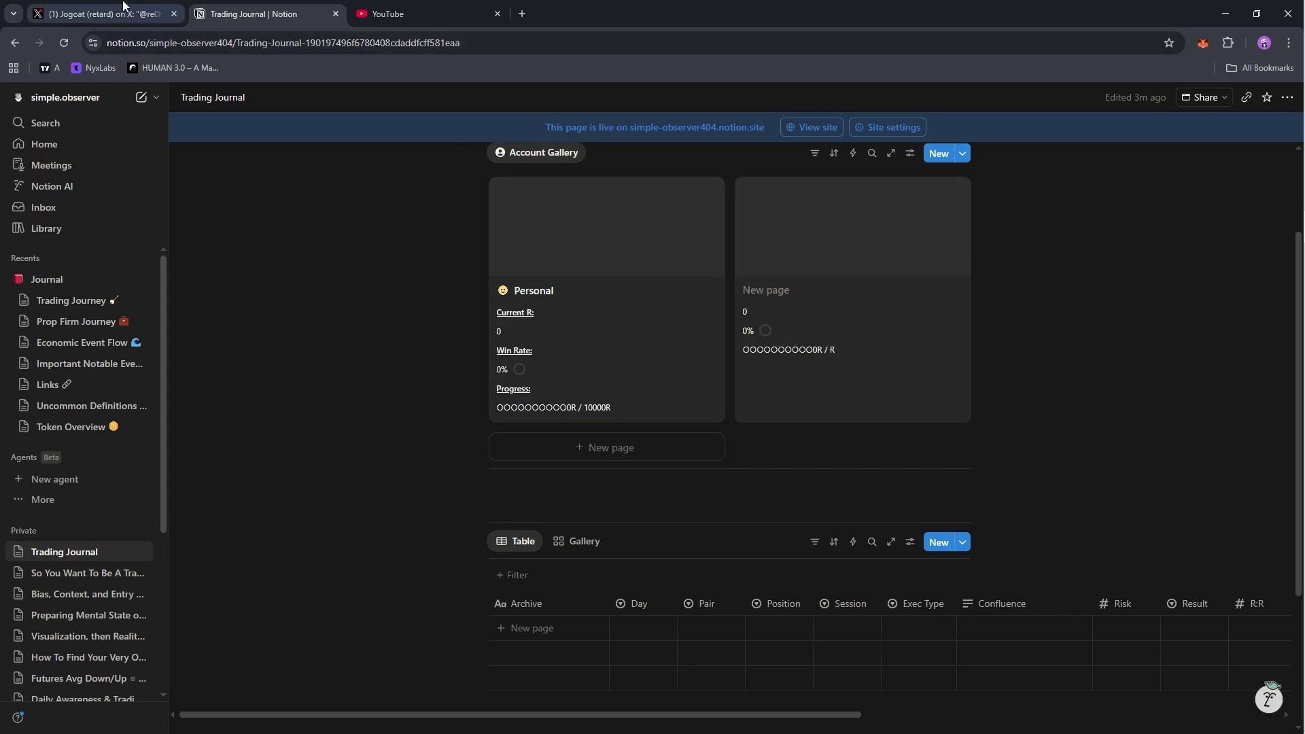
# Open the published site version of the Trading Journal page and review it alongside the draft post on X.
pyautogui.click(102, 14)
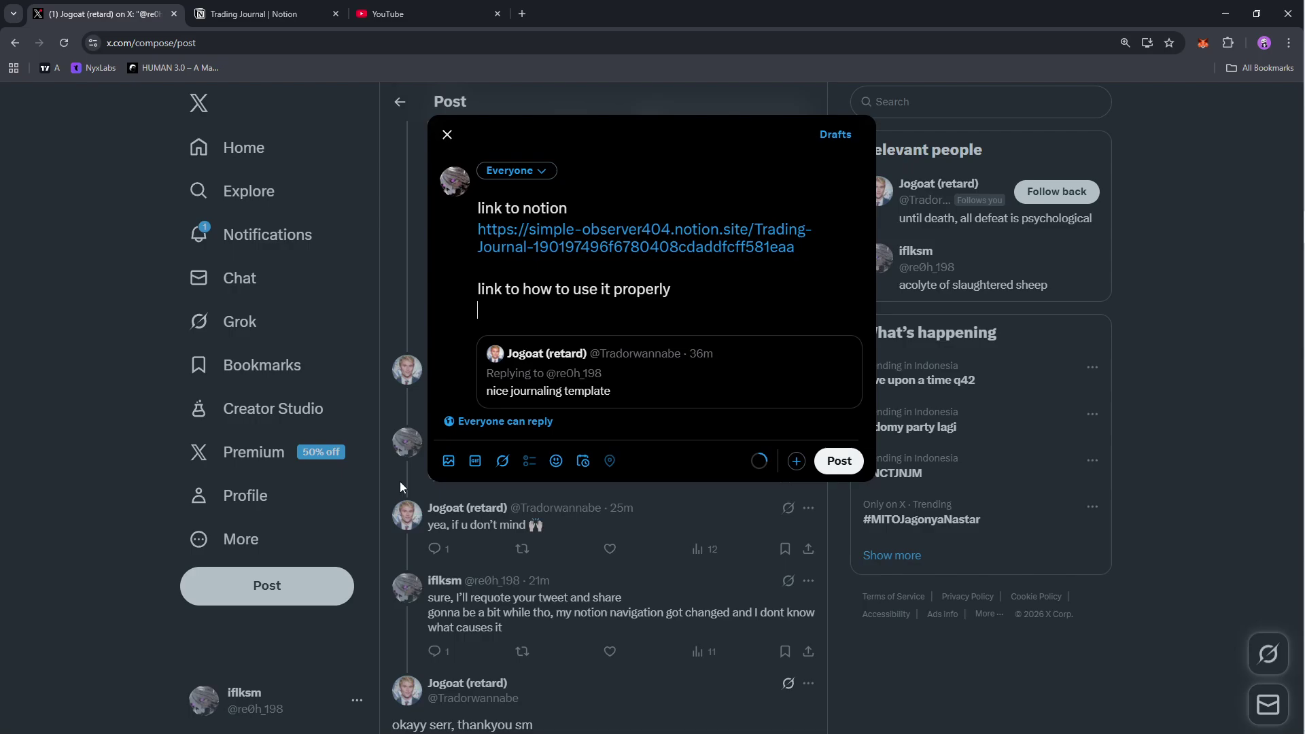
pyautogui.click(308, 12)
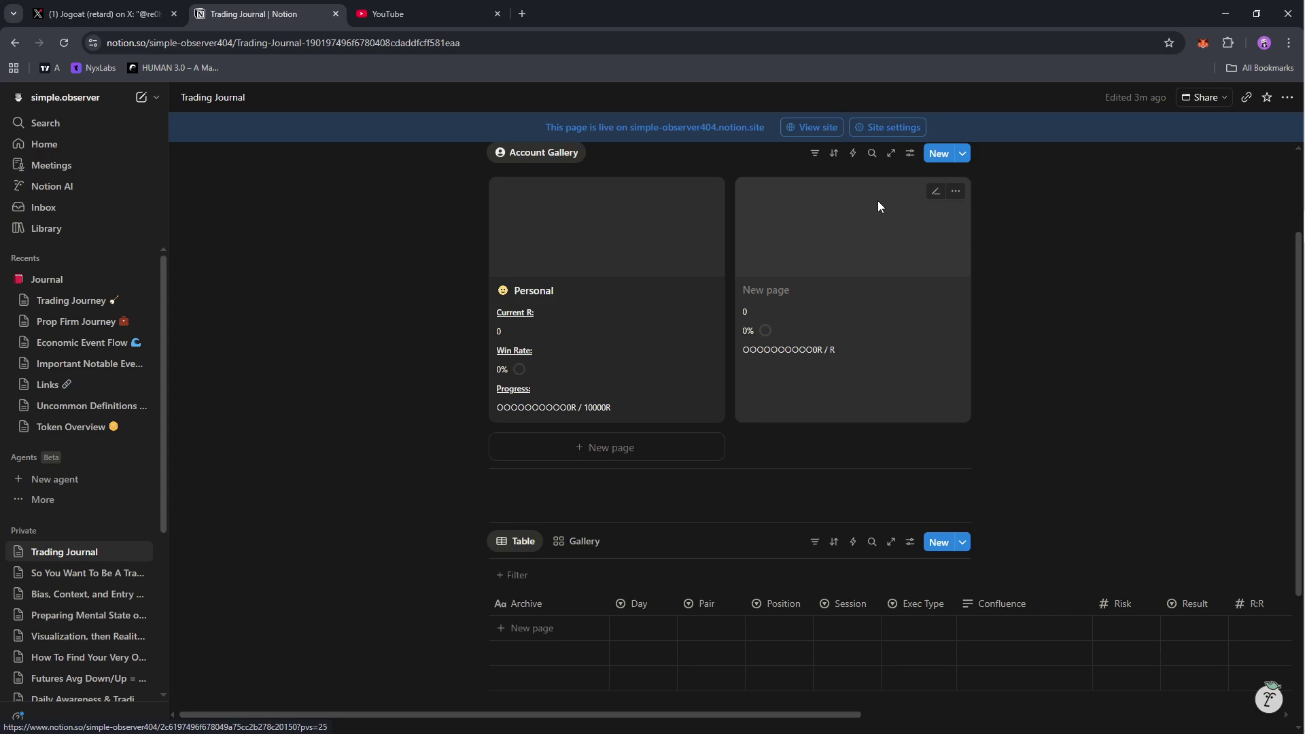
pyautogui.click(811, 127)
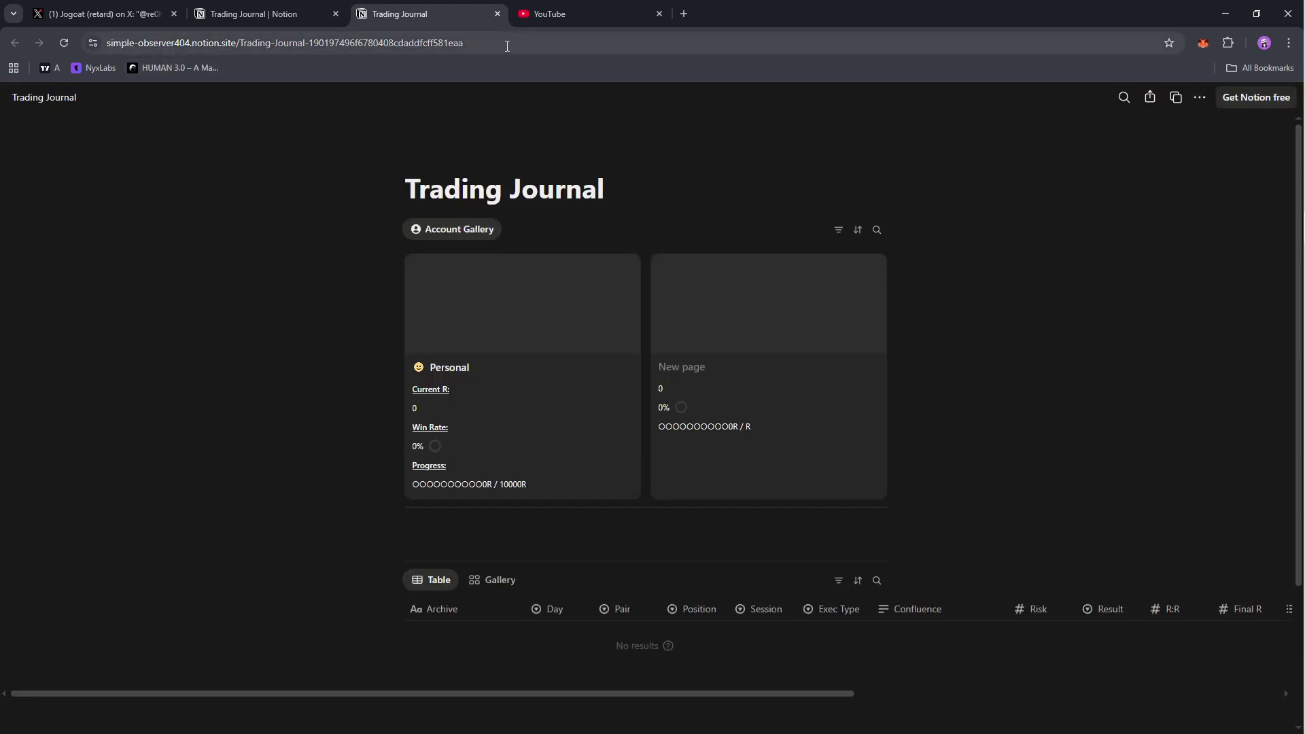
pyautogui.click(99, 14)
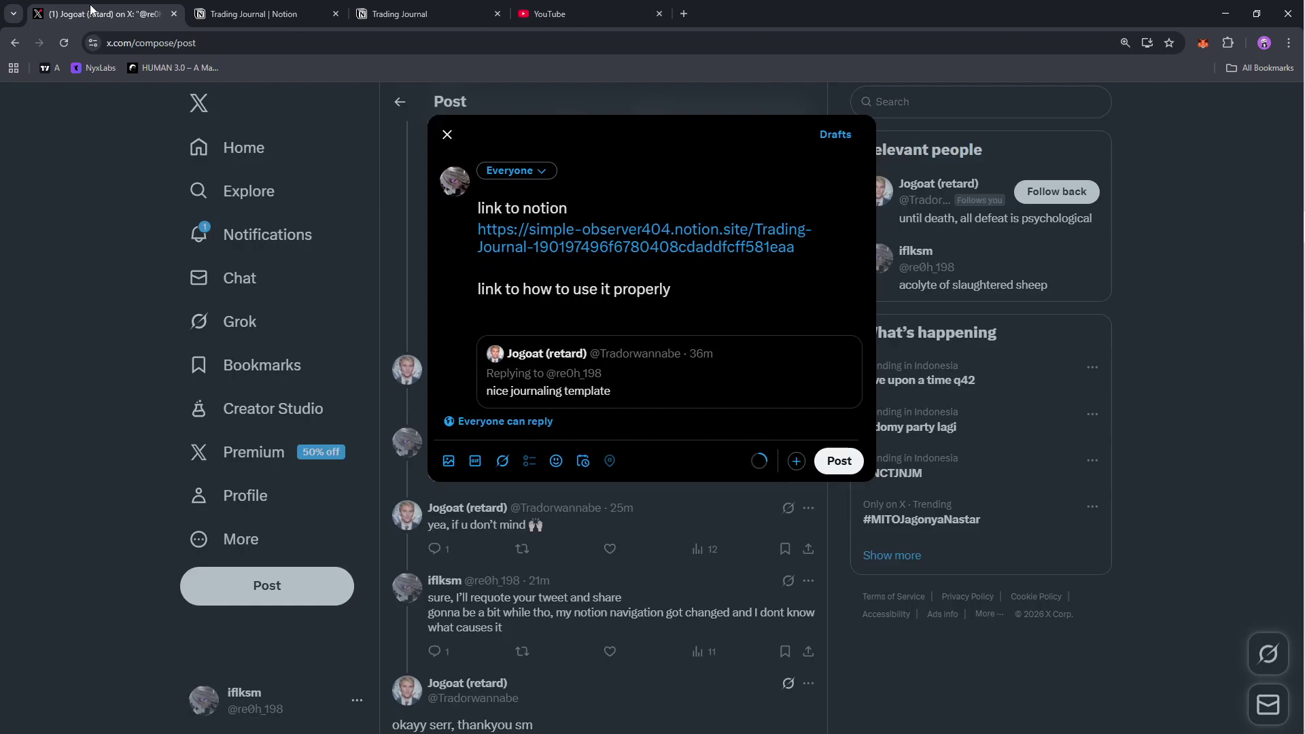
pyautogui.click(447, 19)
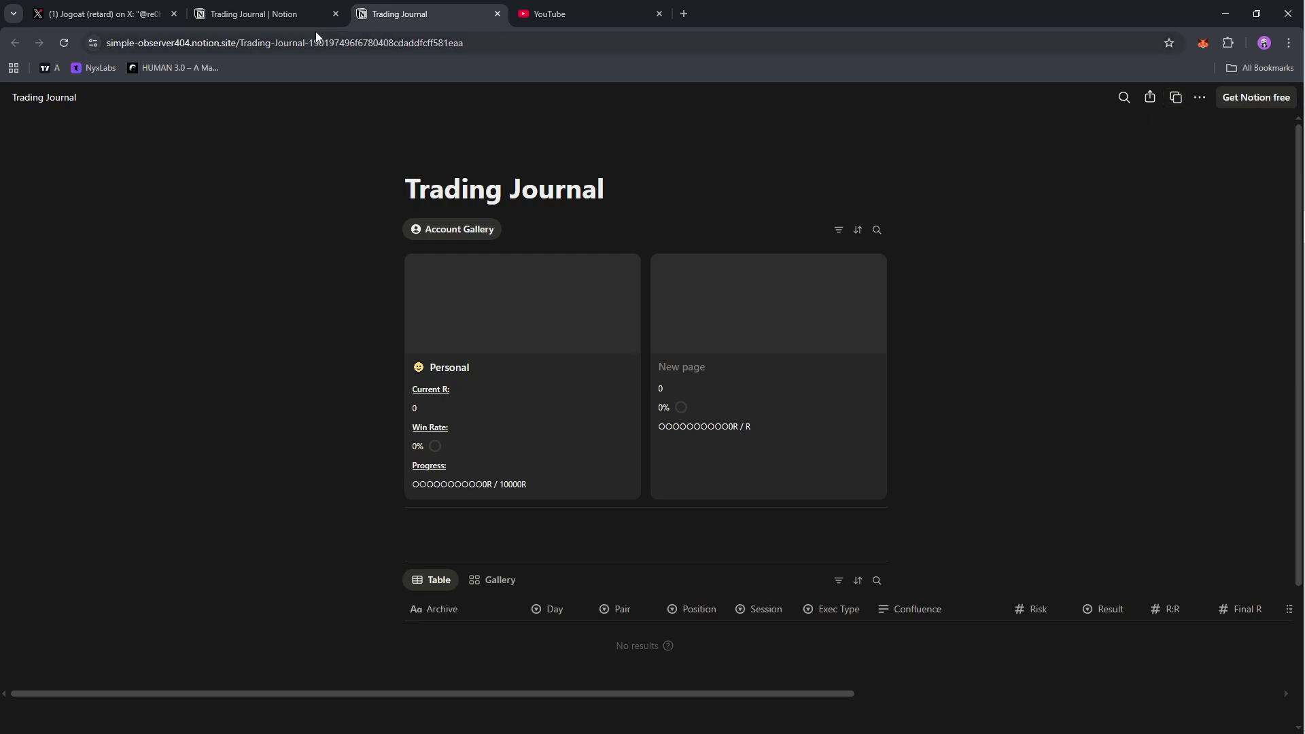
# Back in the Notion workspace page, add an entry to the Archive table and title it "- Trade 0001".
pyautogui.click(309, 15)
pyautogui.scroll(-3, 748, 408)
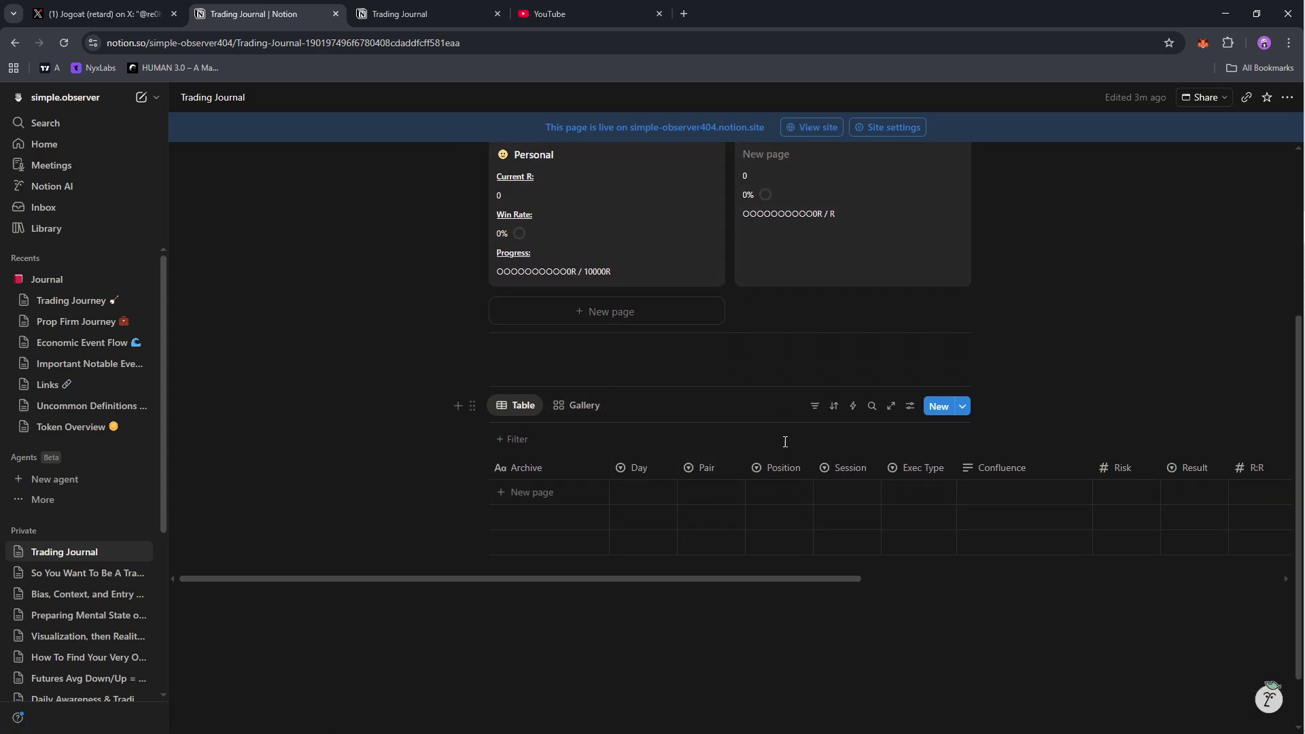
pyautogui.scroll(1, 945, 365)
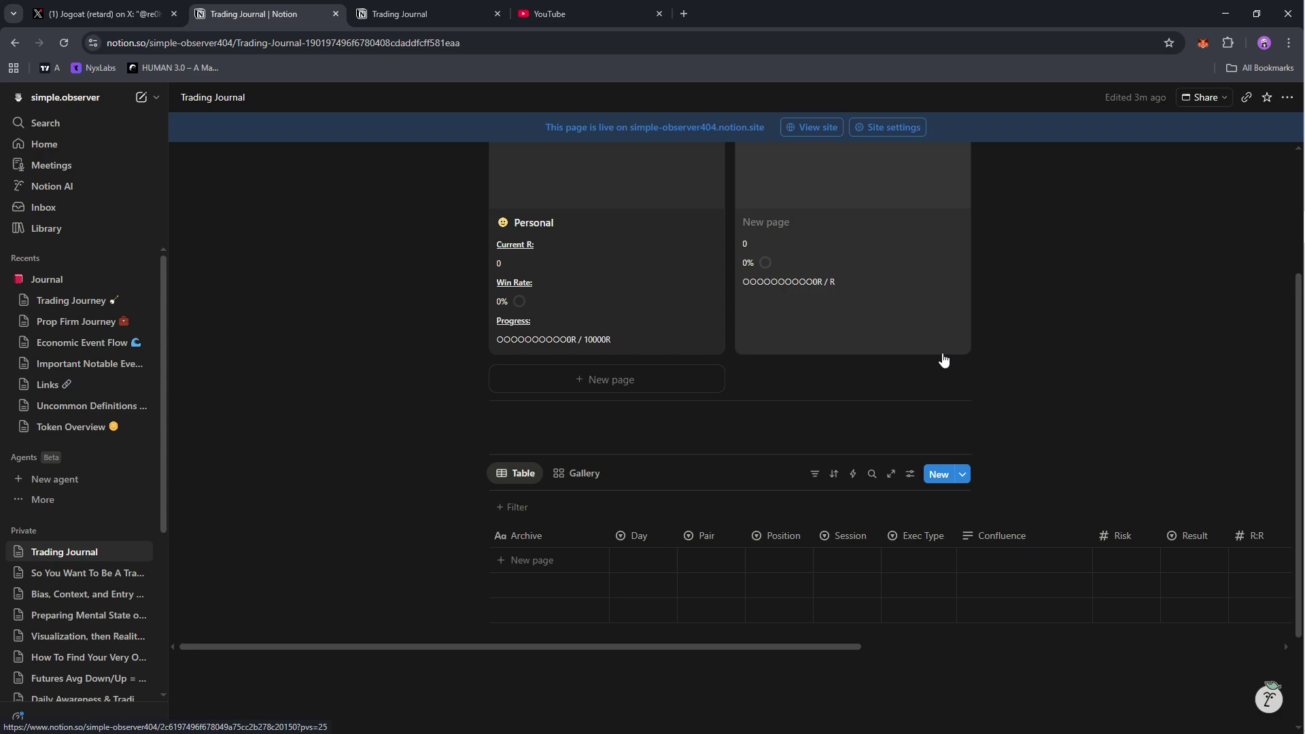
pyautogui.click(516, 560)
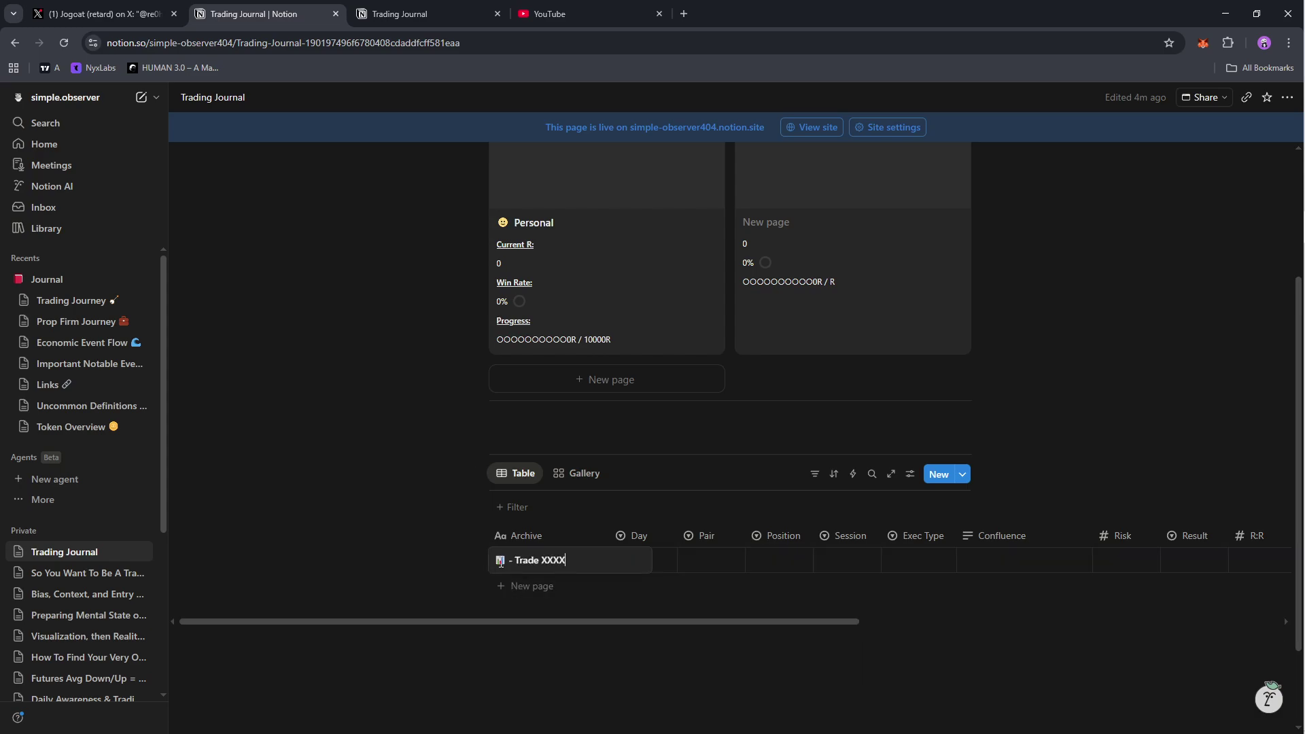
pyautogui.press('BackSpace')
pyautogui.press('BackSpace')
pyautogui.press('BackSpace')
pyautogui.press('BackSpace')
pyautogui.write('0001')
pyautogui.press('Escape')
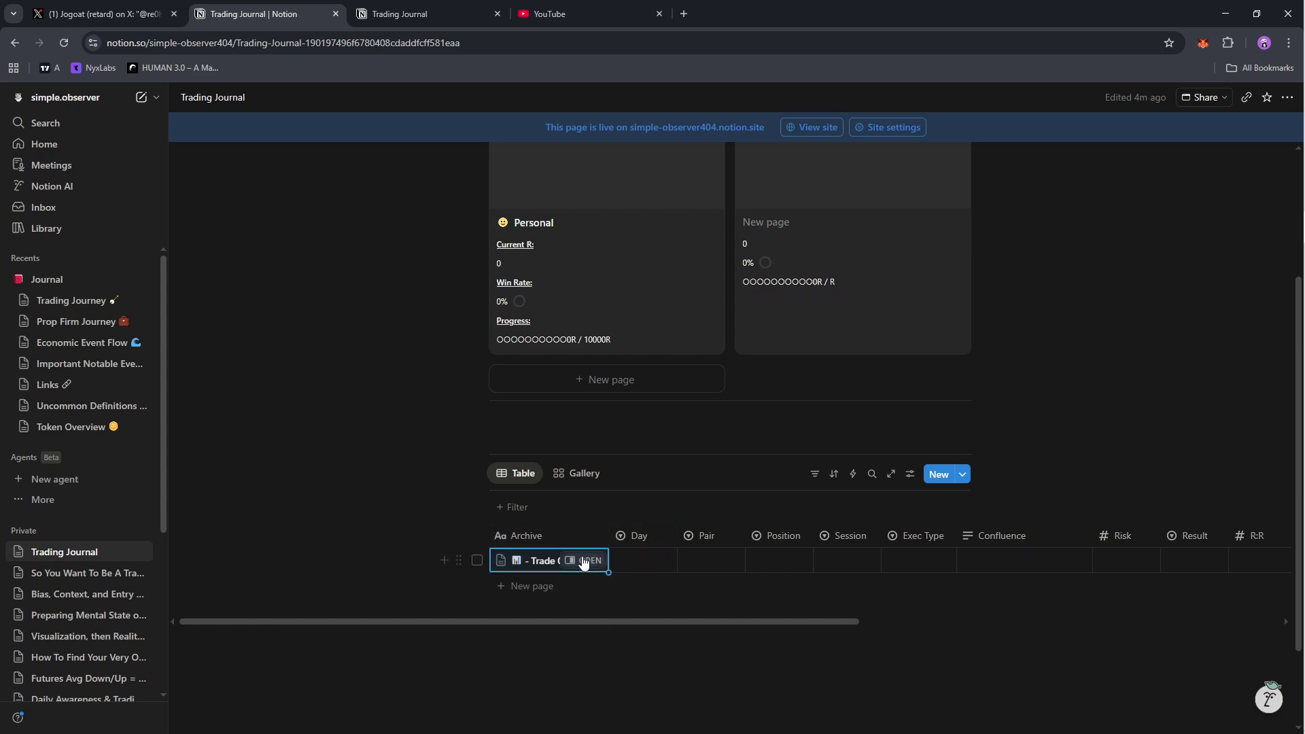
# Open the Trade 0001 entry and link its Data property to the Personal account.
pyautogui.click(583, 561)
pyautogui.scroll(-1, 529, 519)
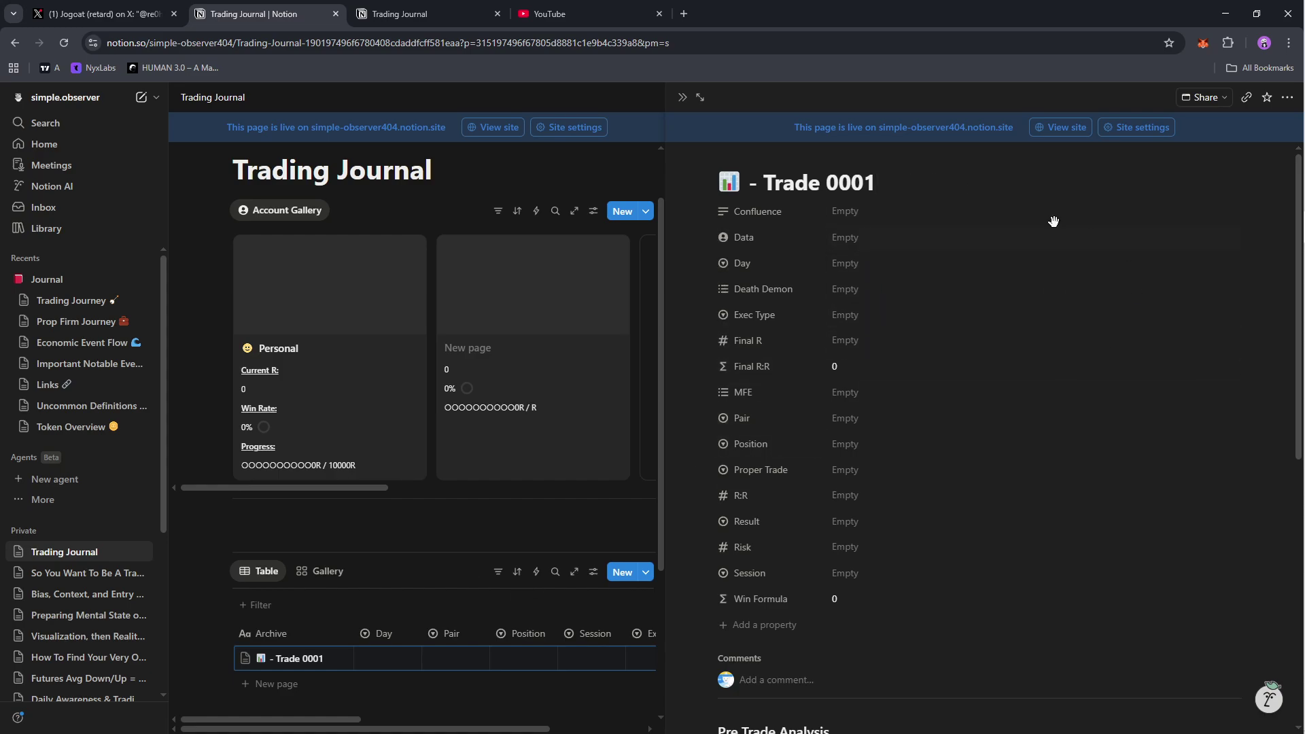
pyautogui.click(887, 237)
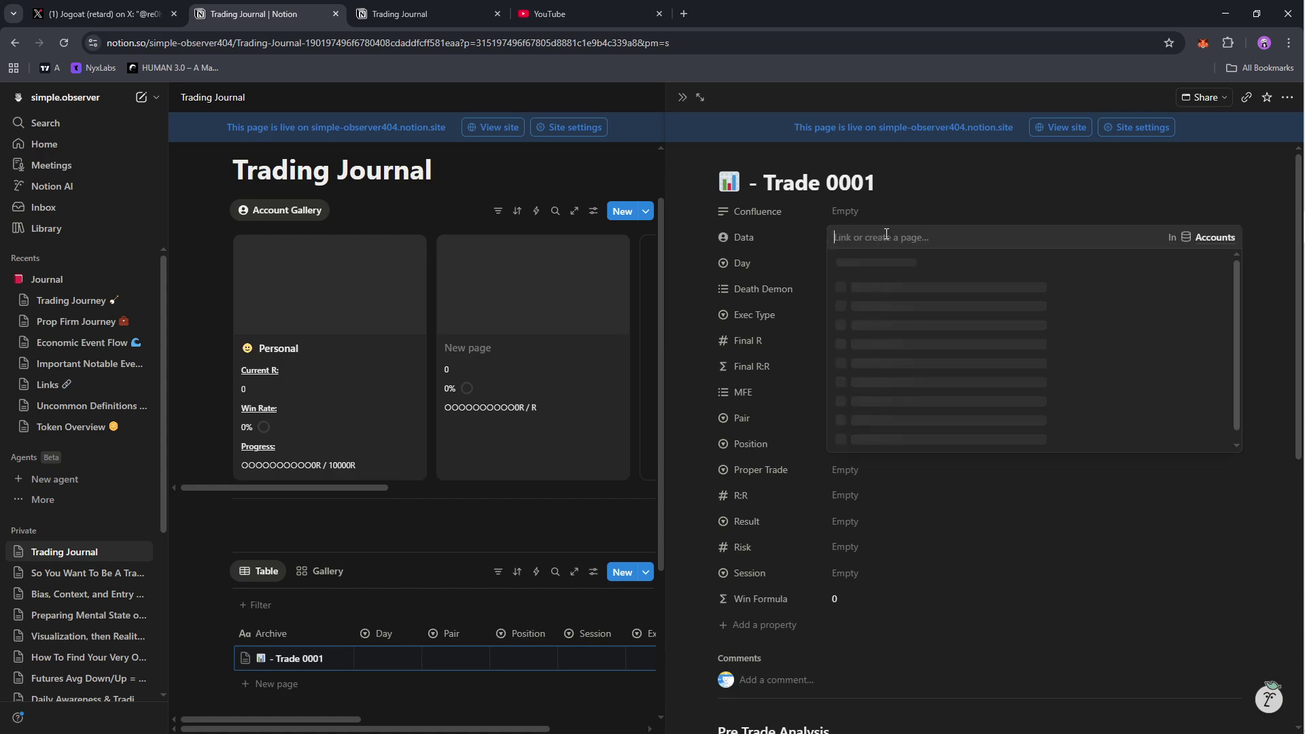
pyautogui.click(871, 288)
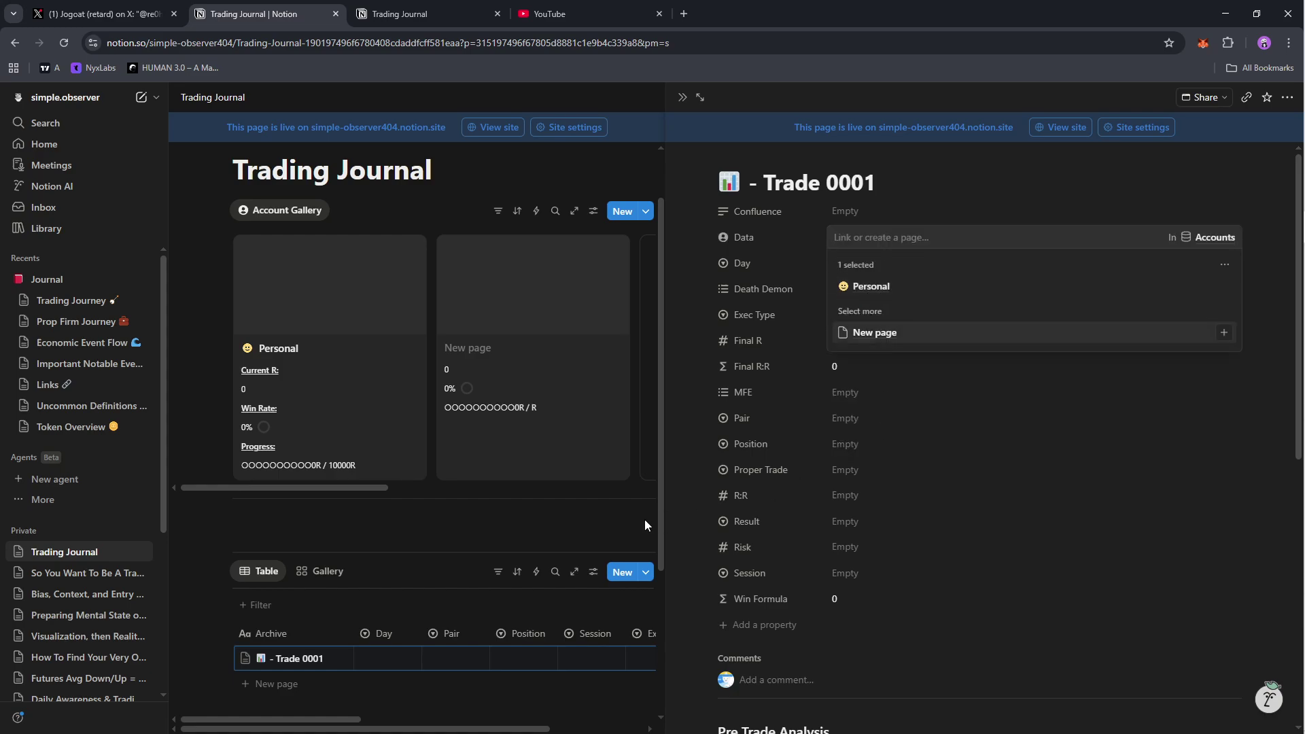
pyautogui.click(550, 526)
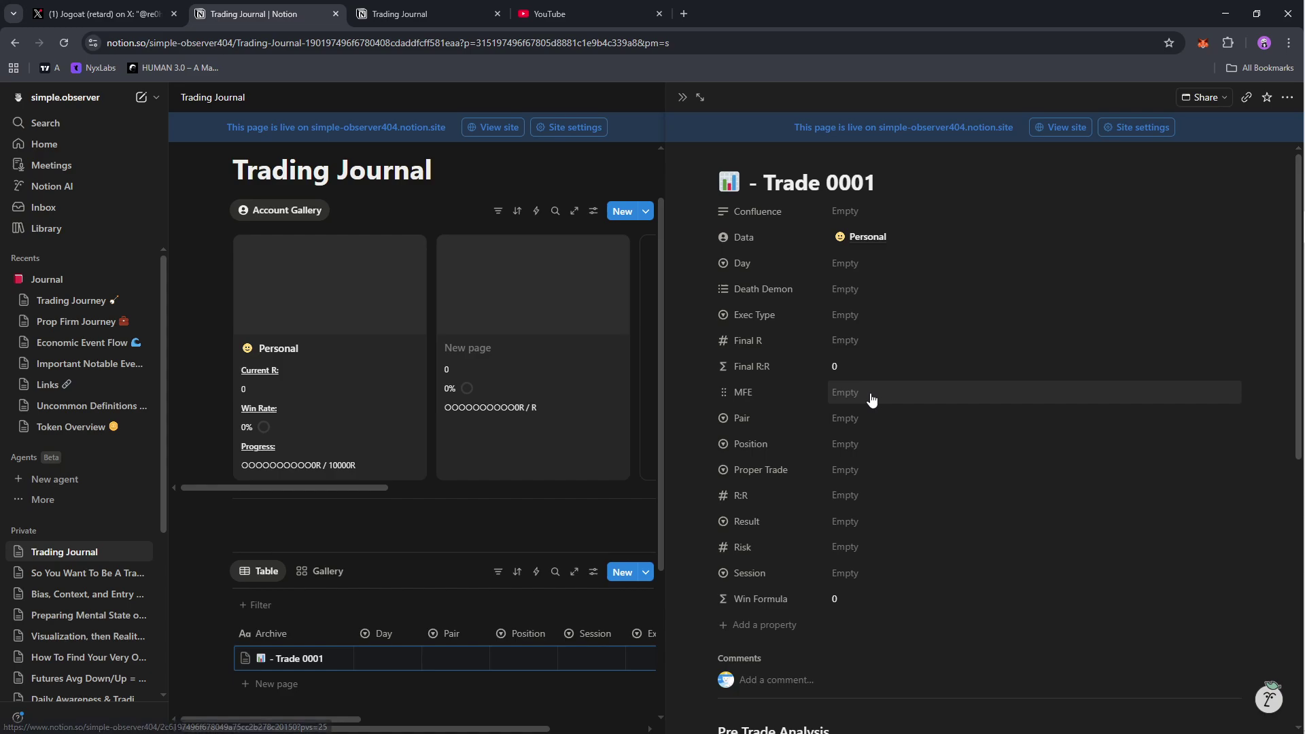
# Set the trade's Day to Monday and its Confluence to "SnR flip".
pyautogui.click(864, 272)
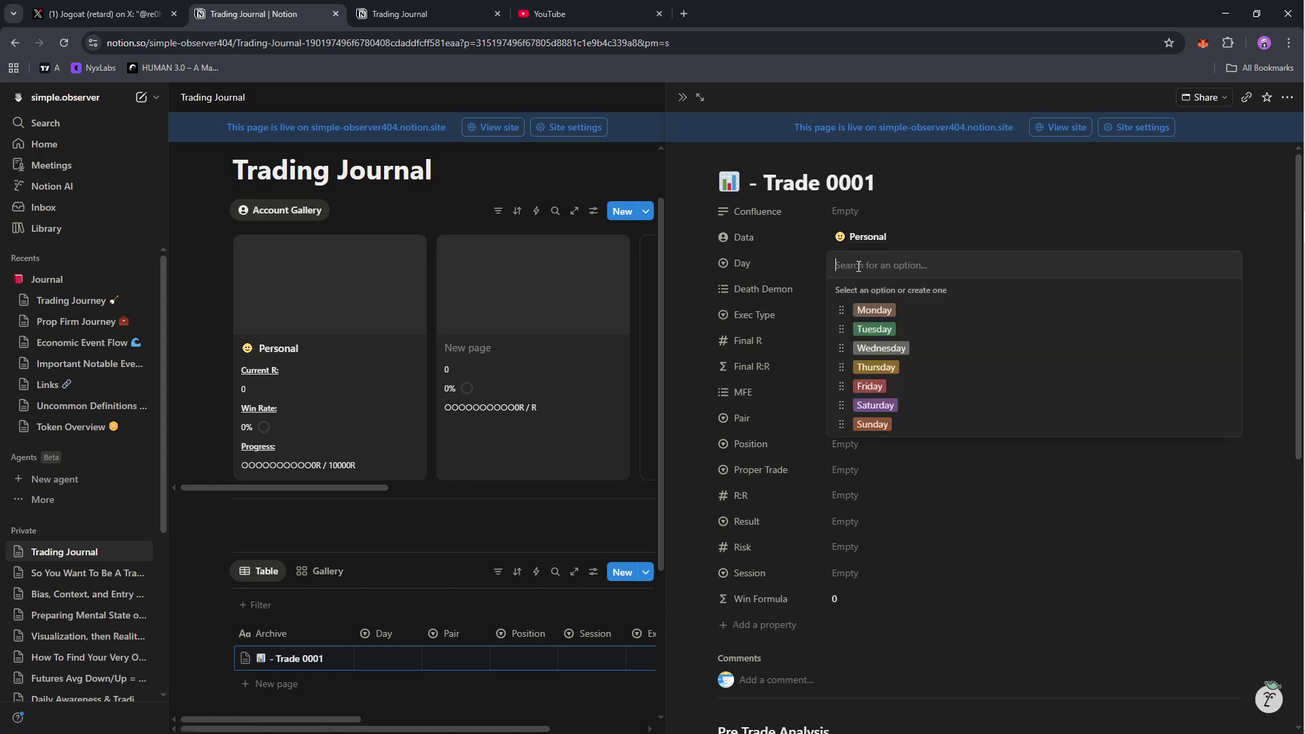
pyautogui.click(880, 305)
pyautogui.click(876, 219)
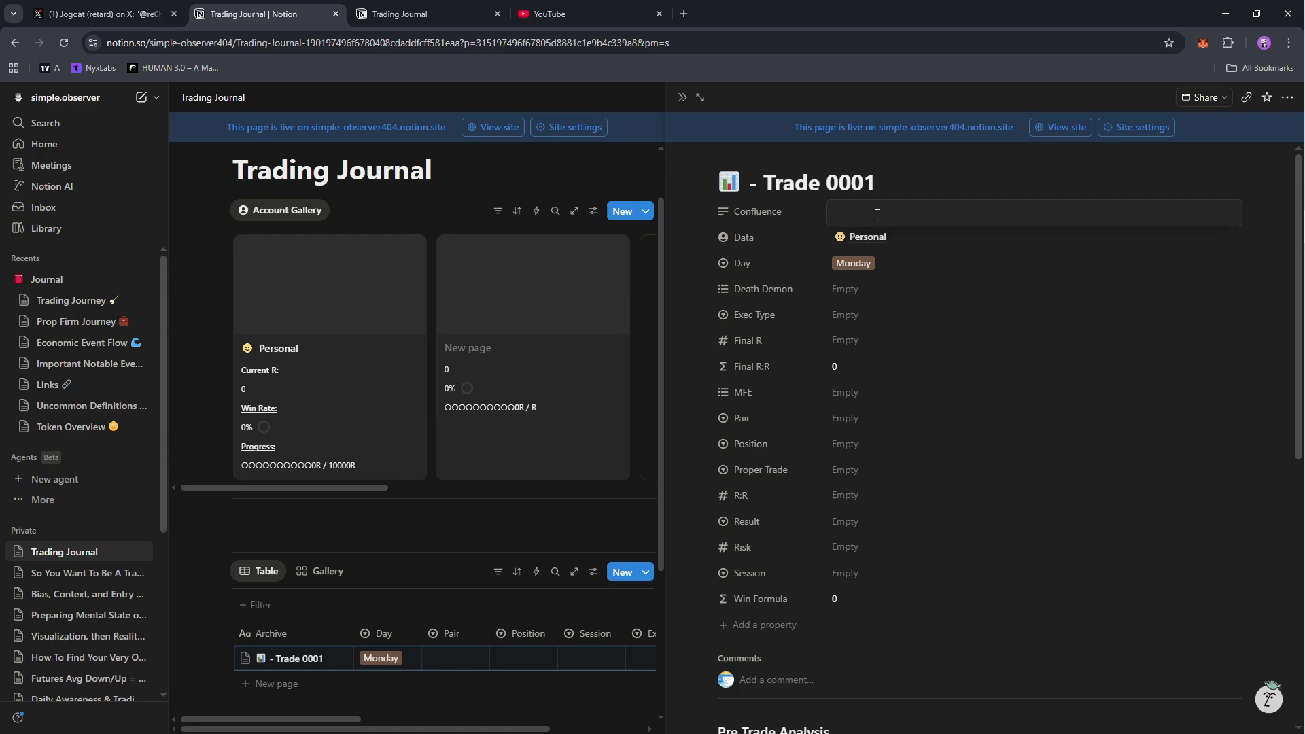
pyautogui.write('H')
pyautogui.press('BackSpace')
pyautogui.write('SnR flip')
pyautogui.press('Return')
# Set the trade's Exec Type to Planned and its Pair to BTCUSDT.
pyautogui.click(868, 317)
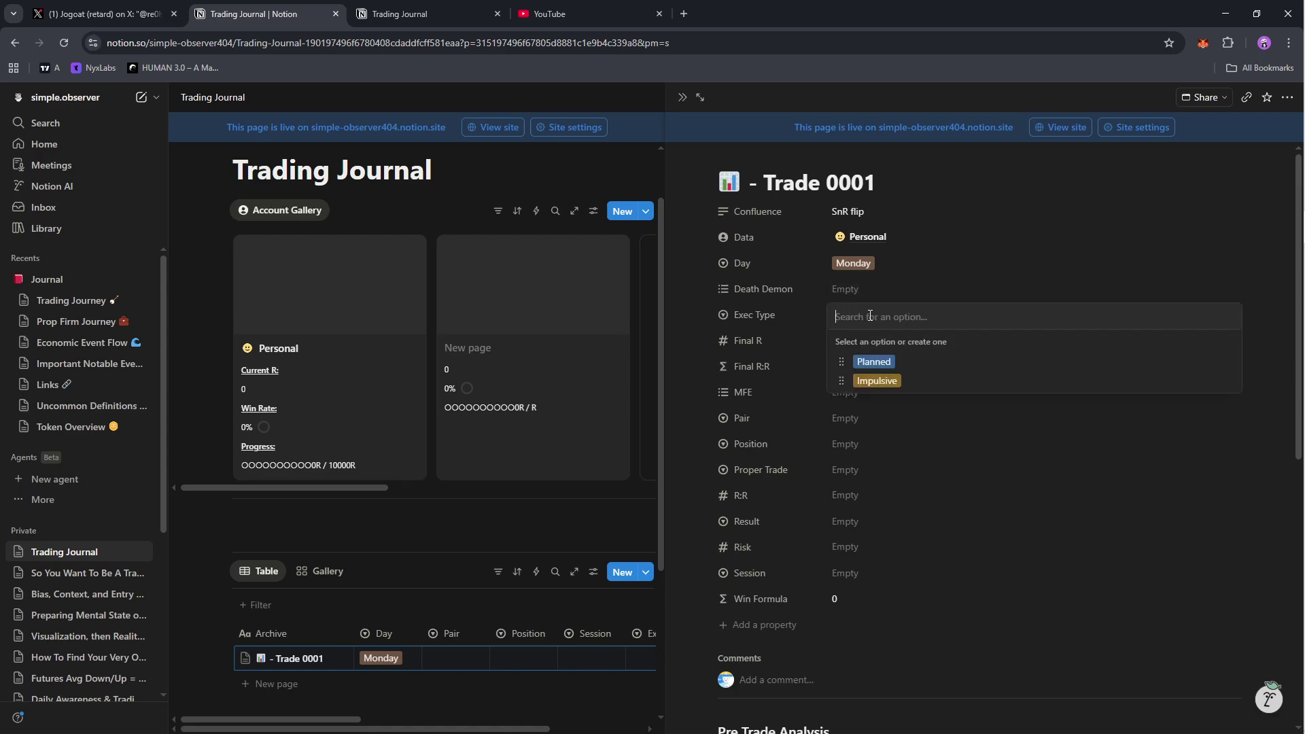
pyautogui.click(897, 358)
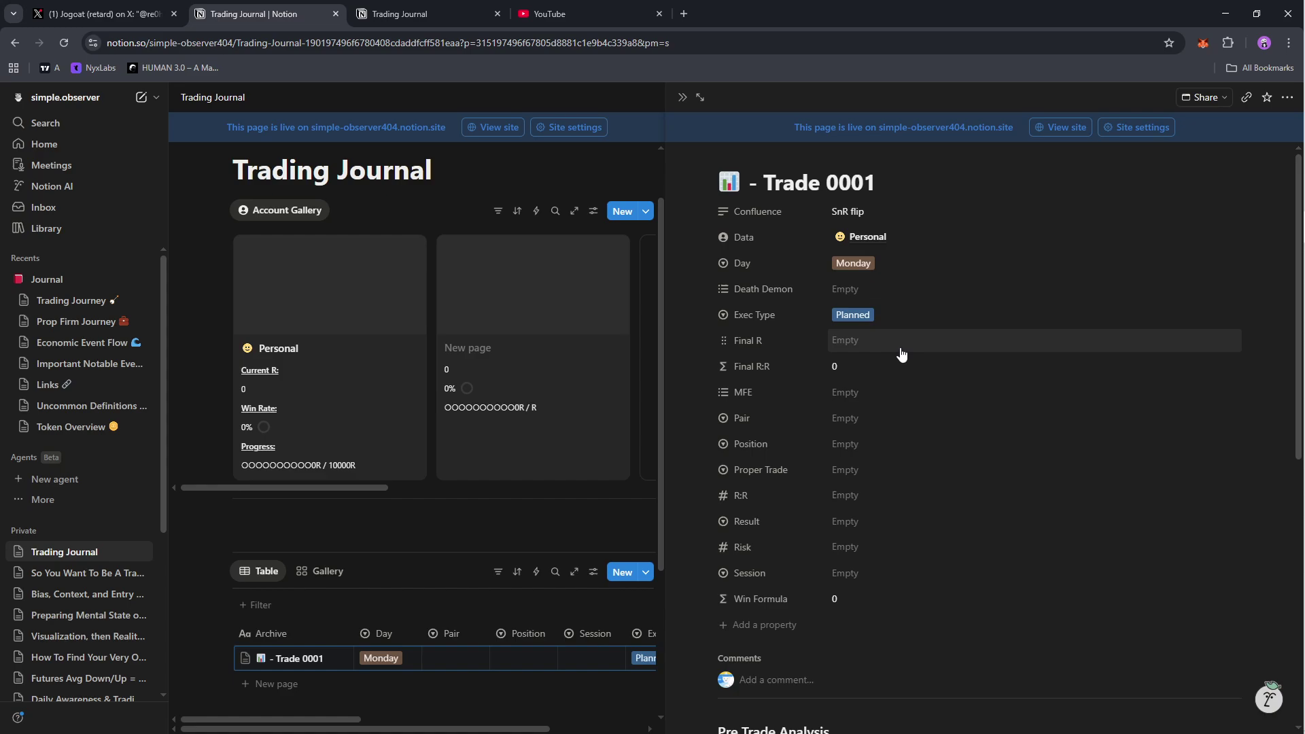
pyautogui.scroll(-1, 952, 388)
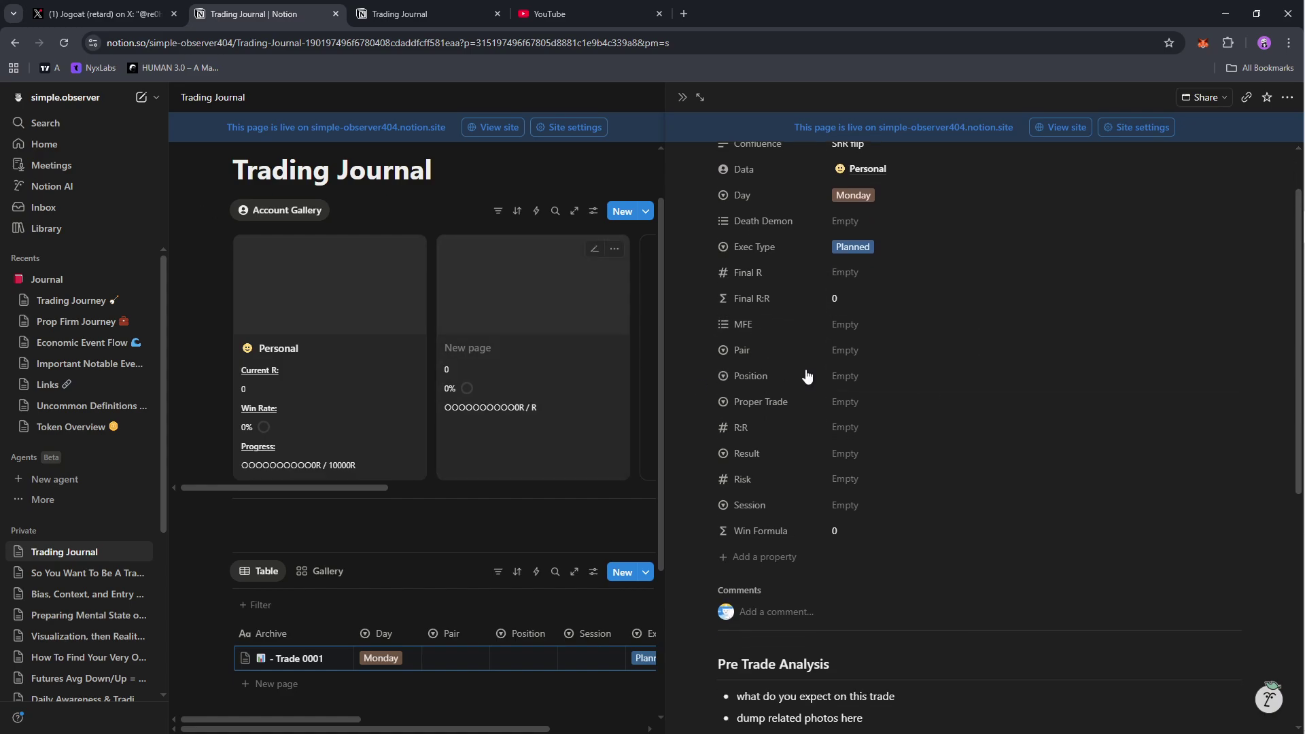
pyautogui.click(869, 353)
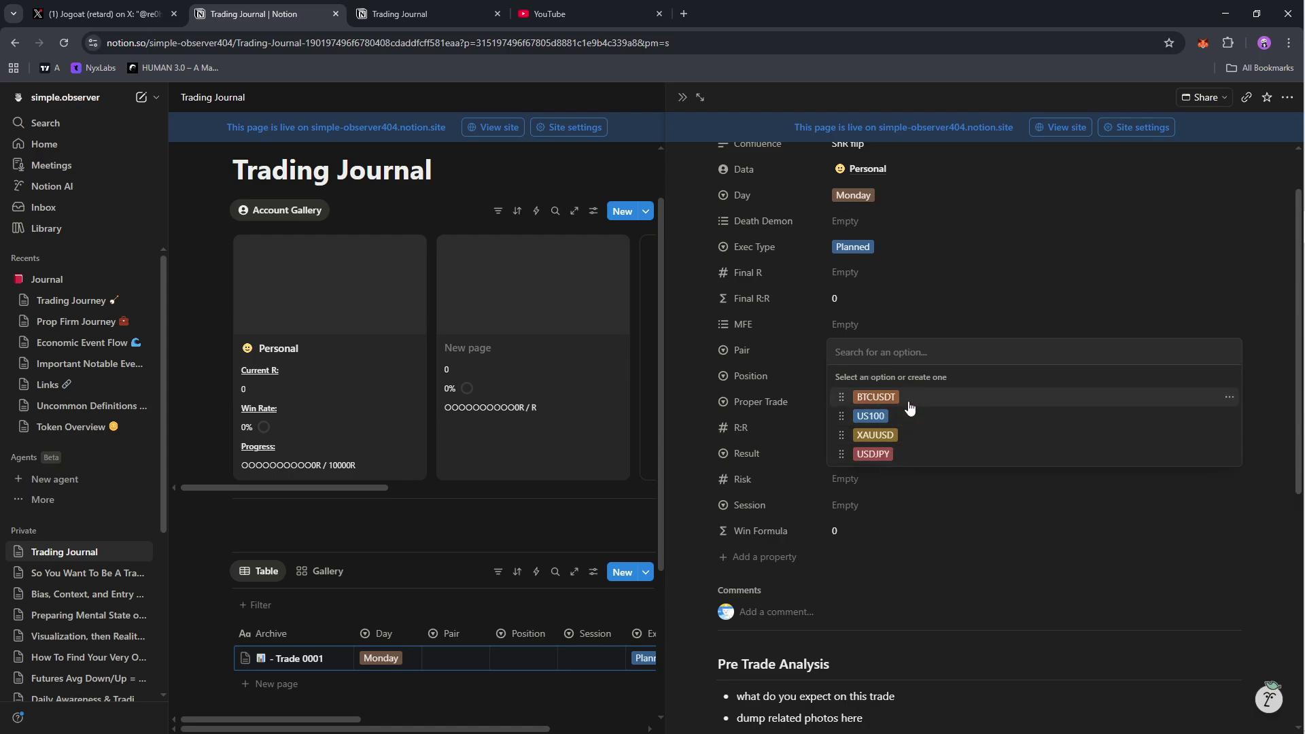
pyautogui.click(880, 397)
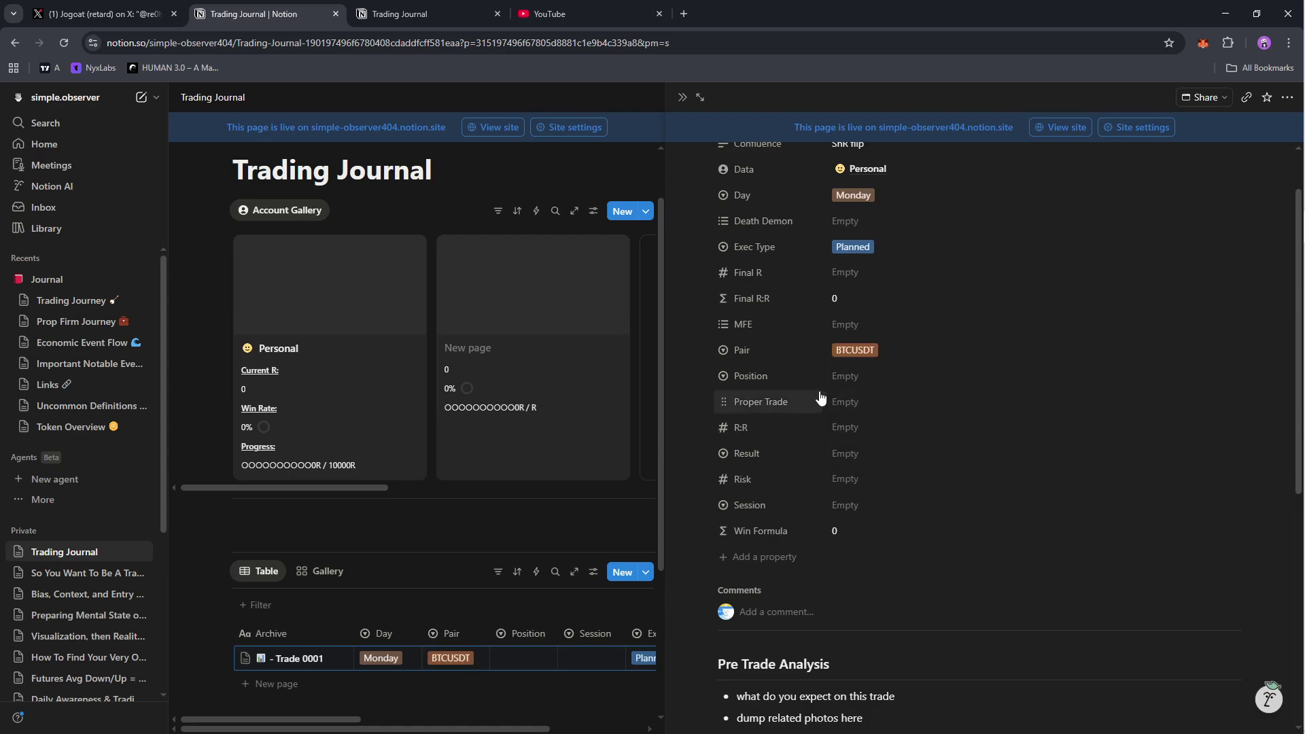
# Set the trade's Position to Long and its Risk to 1.
pyautogui.scroll(1, 865, 415)
pyautogui.click(868, 445)
pyautogui.click(868, 510)
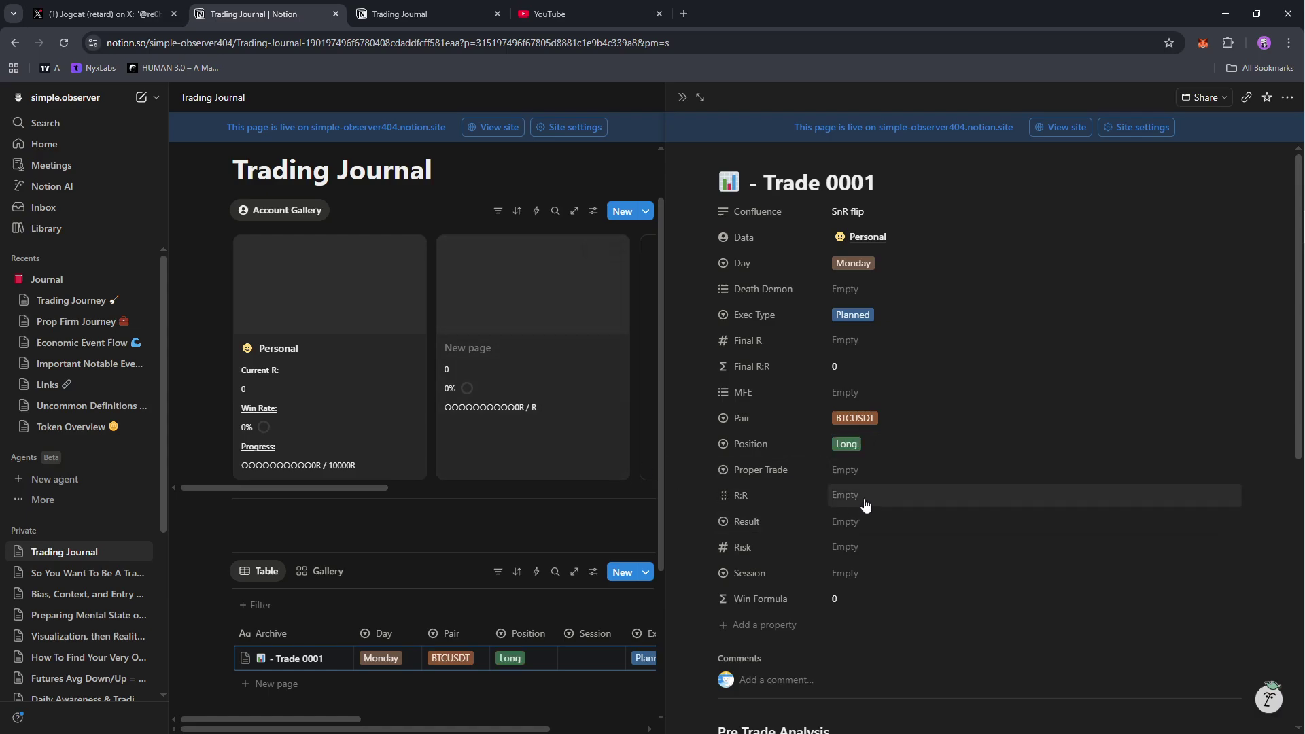
pyautogui.click(863, 549)
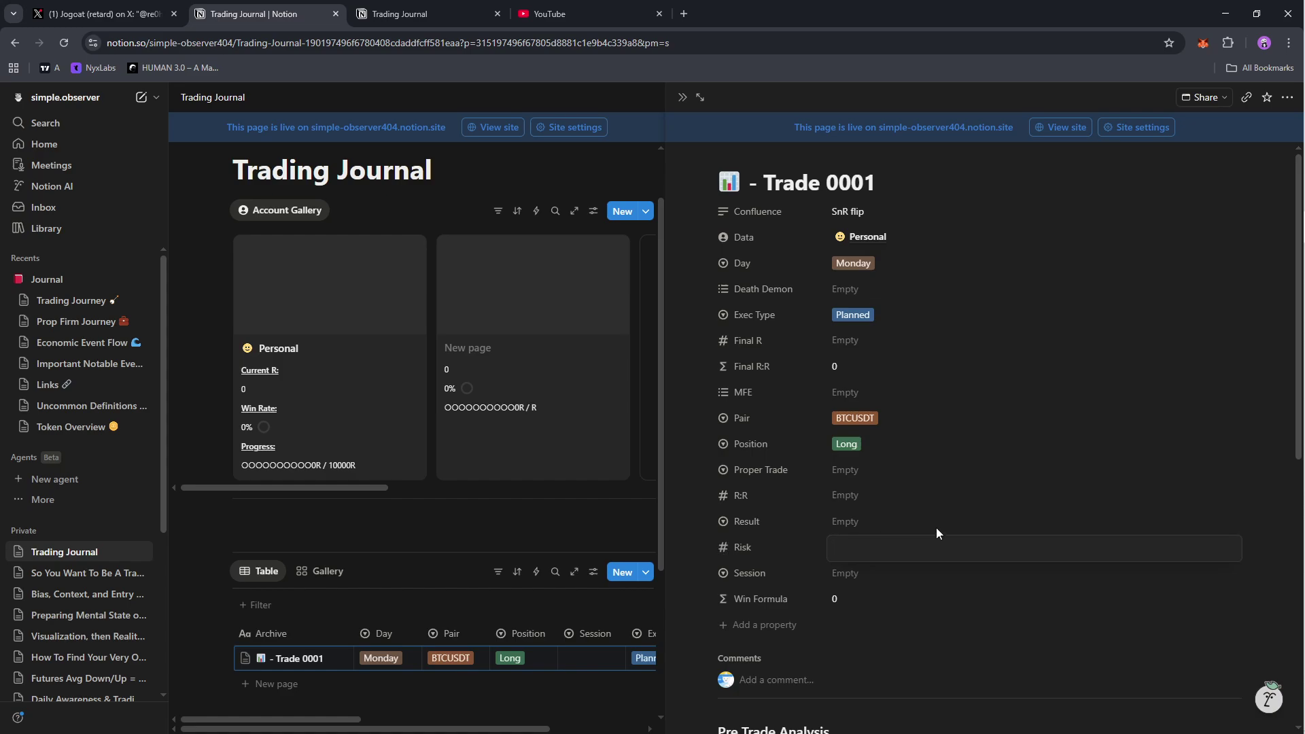
pyautogui.write('1')
pyautogui.press('Return')
# Set the trade's Result to Win and its Session to NY.
pyautogui.click(914, 534)
pyautogui.click(883, 573)
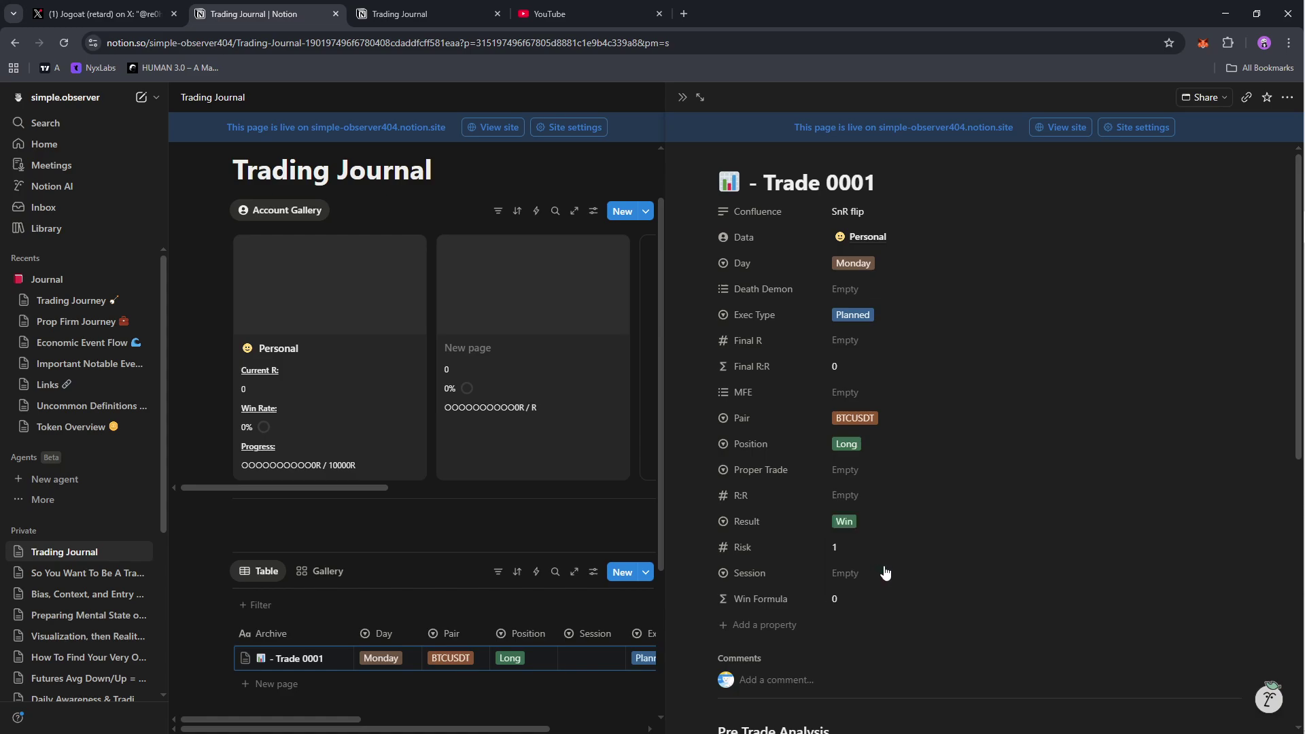
pyautogui.click(866, 574)
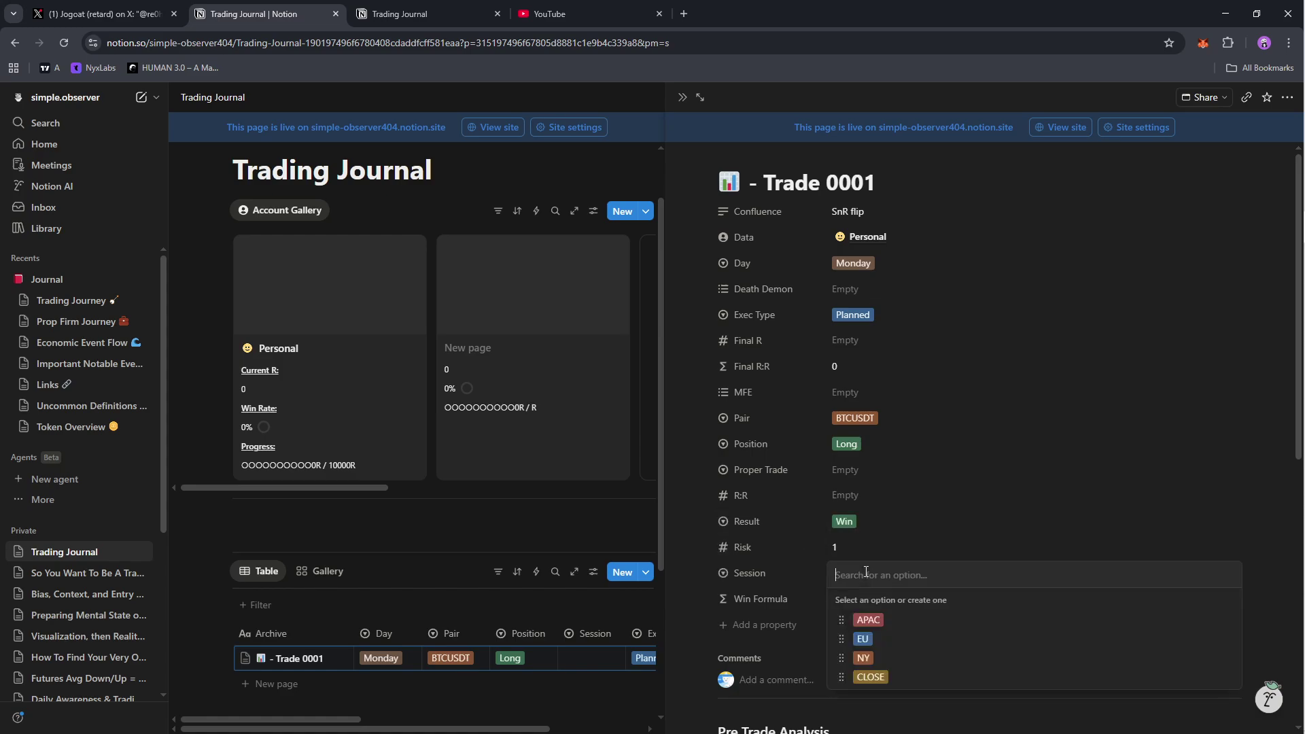
pyautogui.click(873, 662)
# Set the R:R of Trade 0001 to 2.
pyautogui.click(871, 495)
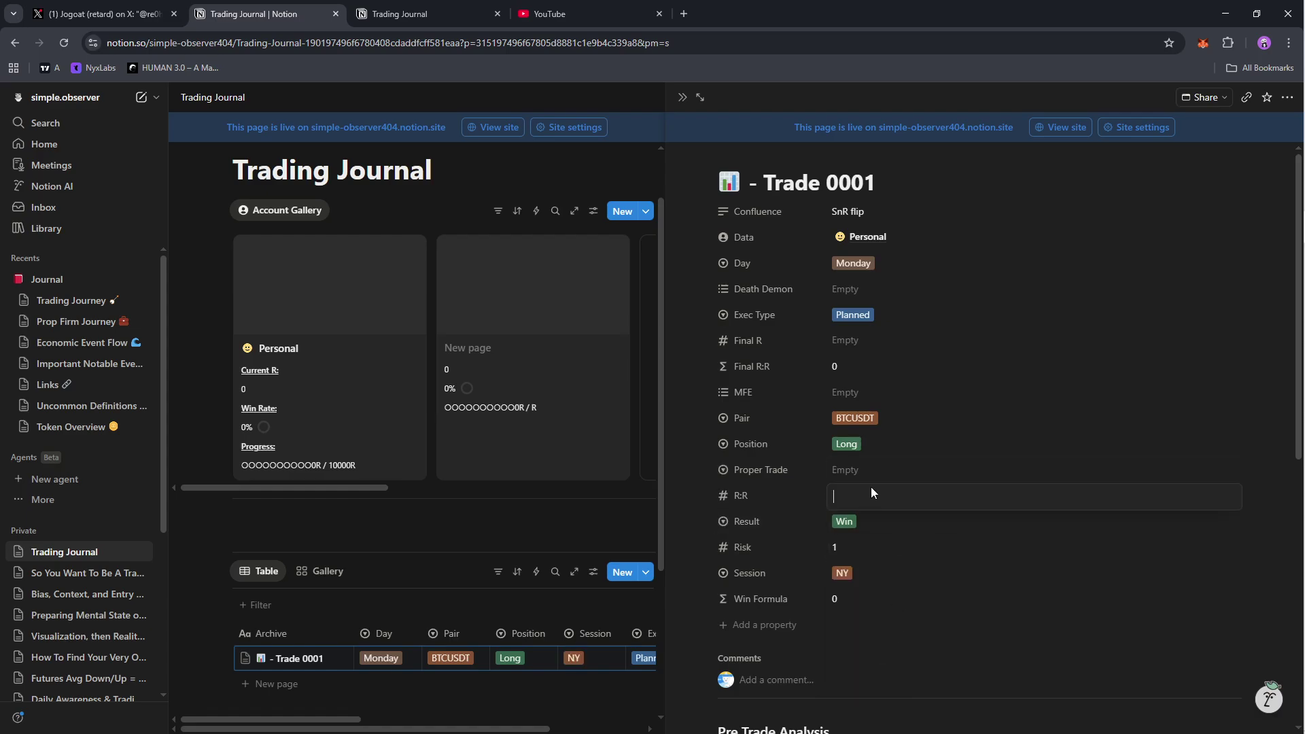
pyautogui.write('2')
pyautogui.press('Return')
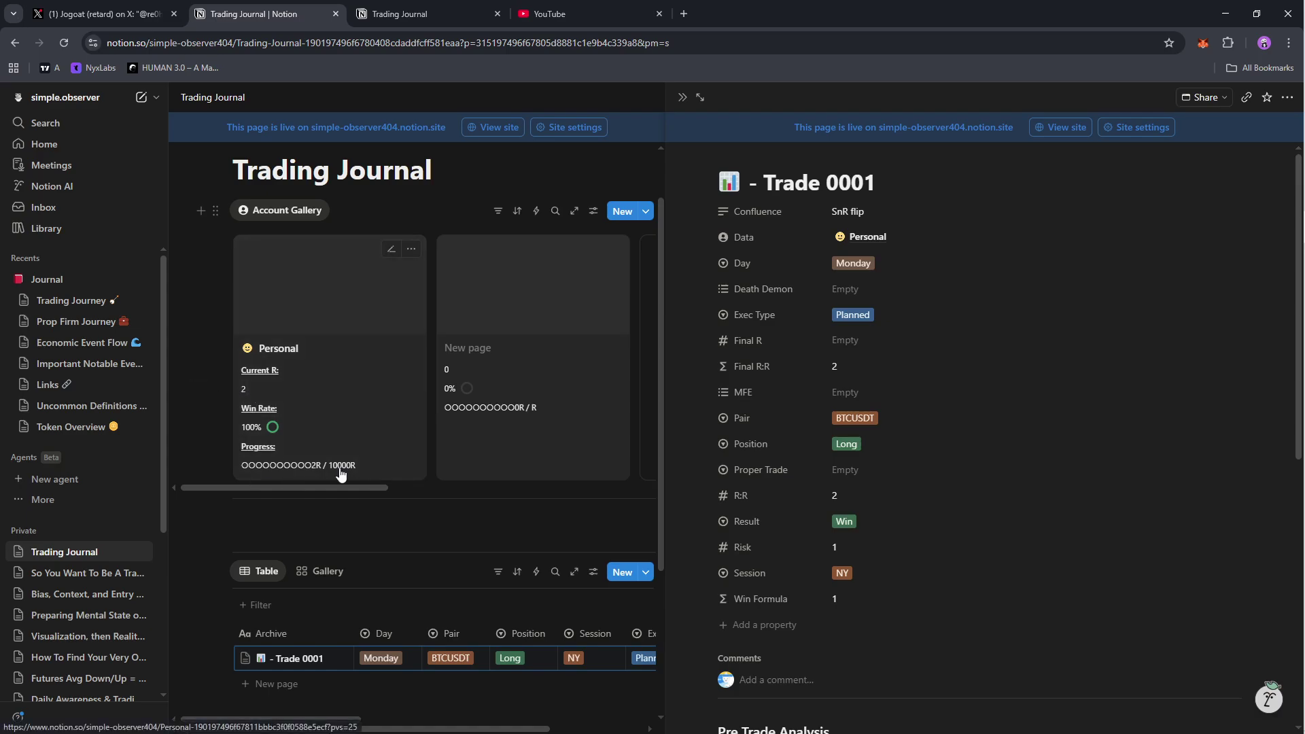
# Change the R:R of Trade 0001 to 4 and check the Personal account card and the table.
pyautogui.click(883, 502)
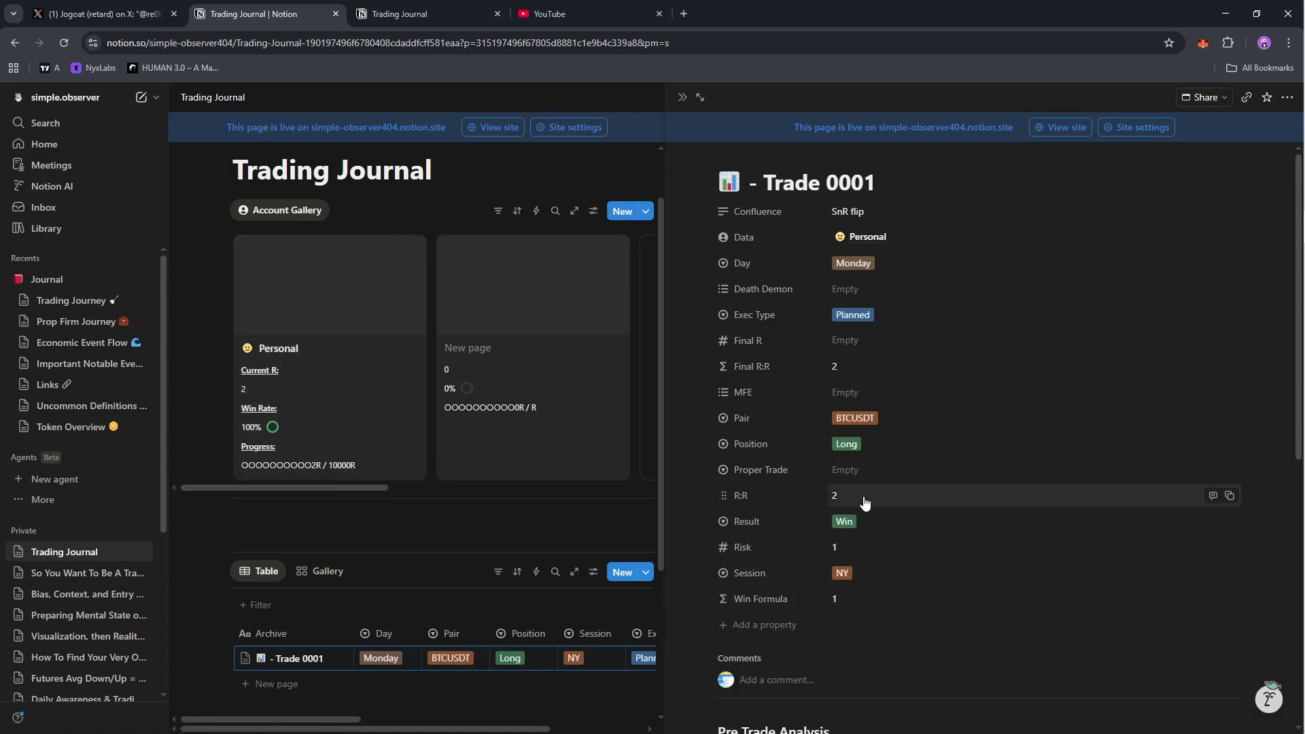
pyautogui.press('BackSpace')
pyautogui.write('4')
pyautogui.press('Return')
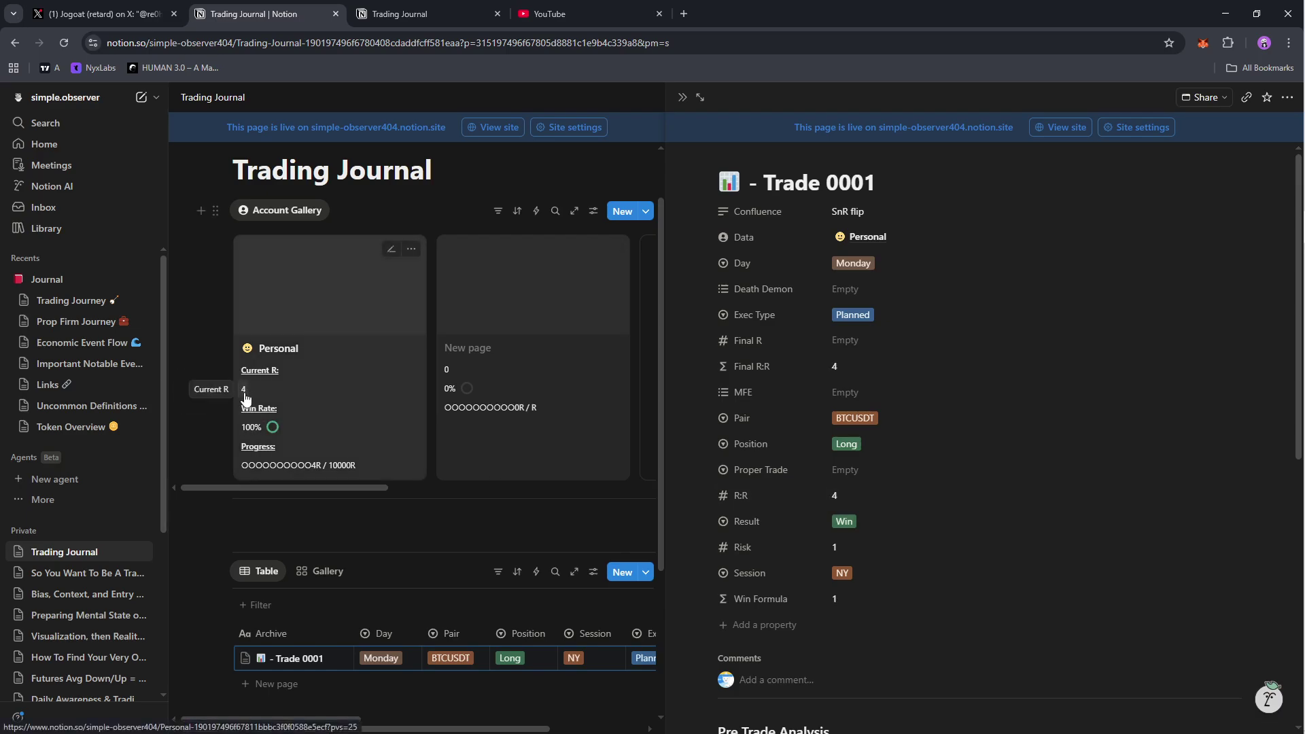
pyautogui.scroll(-2, 380, 635)
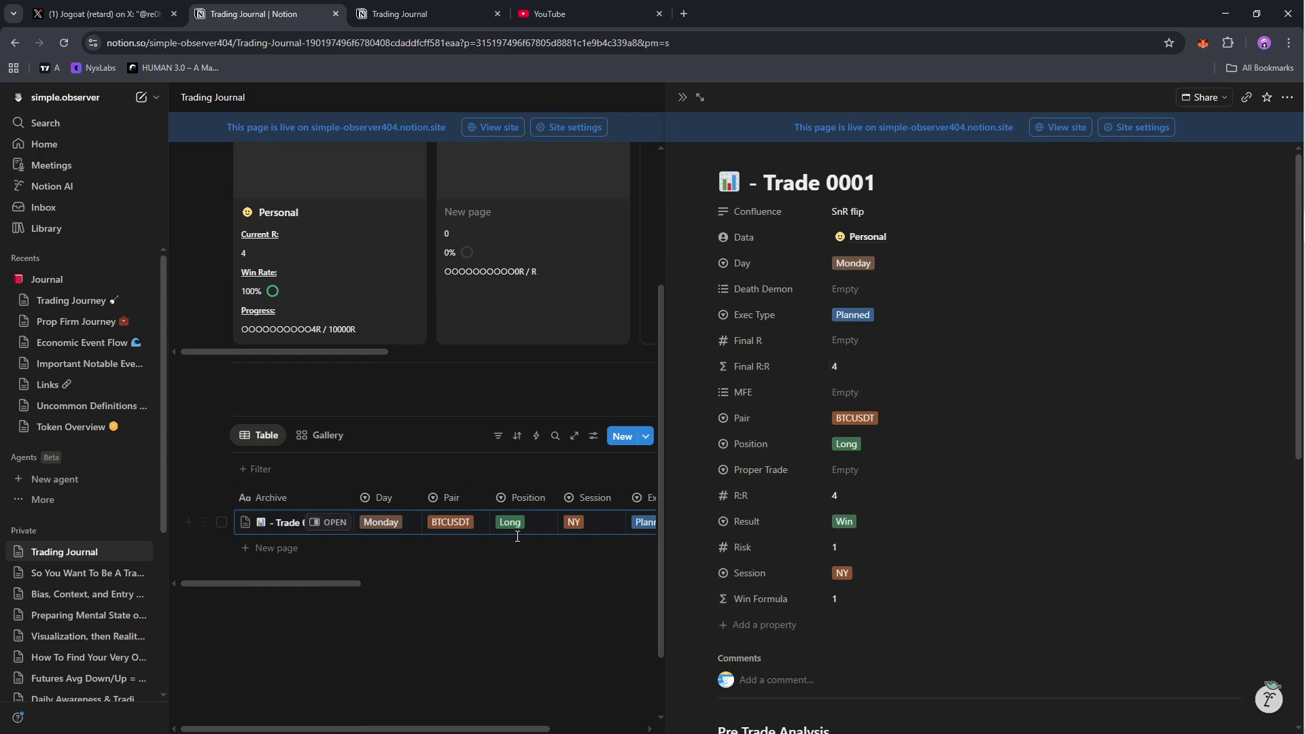
pyautogui.scroll(3, 520, 527)
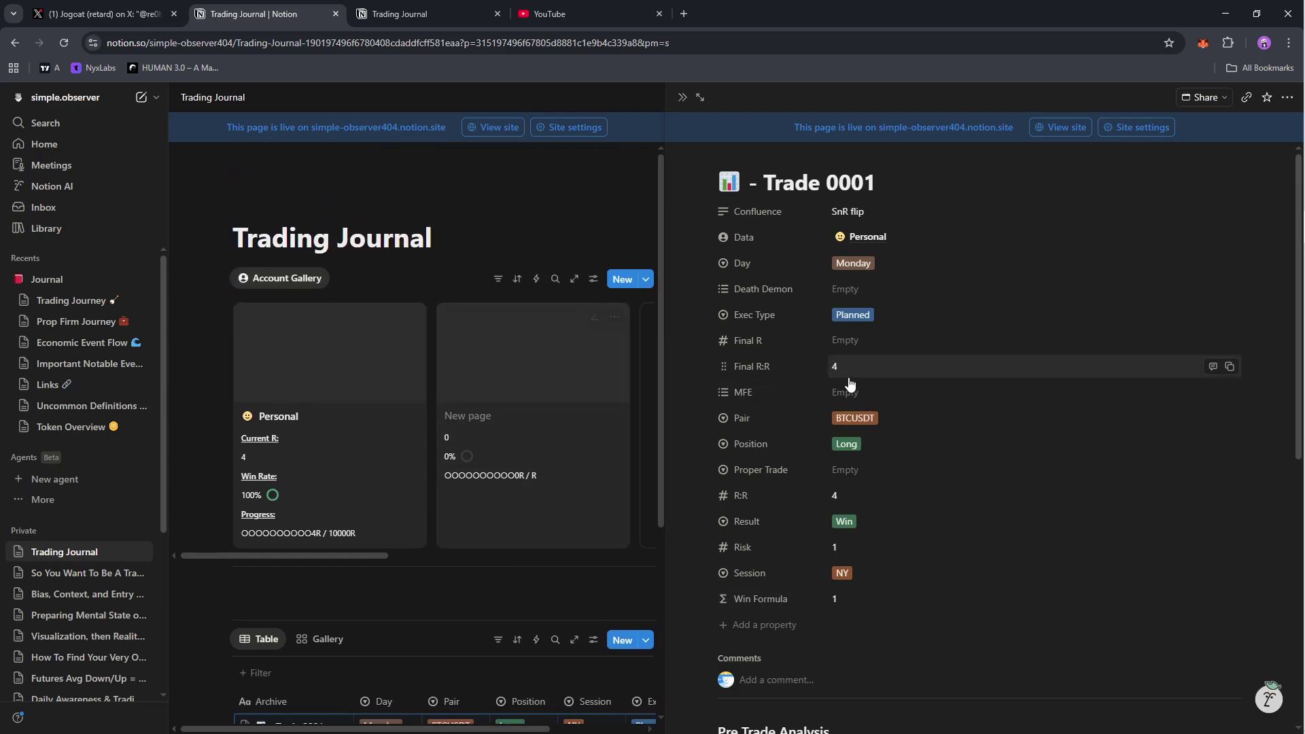
# Set the trade's Final R to 4 and check the remaining columns of its table row.
pyautogui.click(864, 348)
pyautogui.write('4')
pyautogui.press('Return')
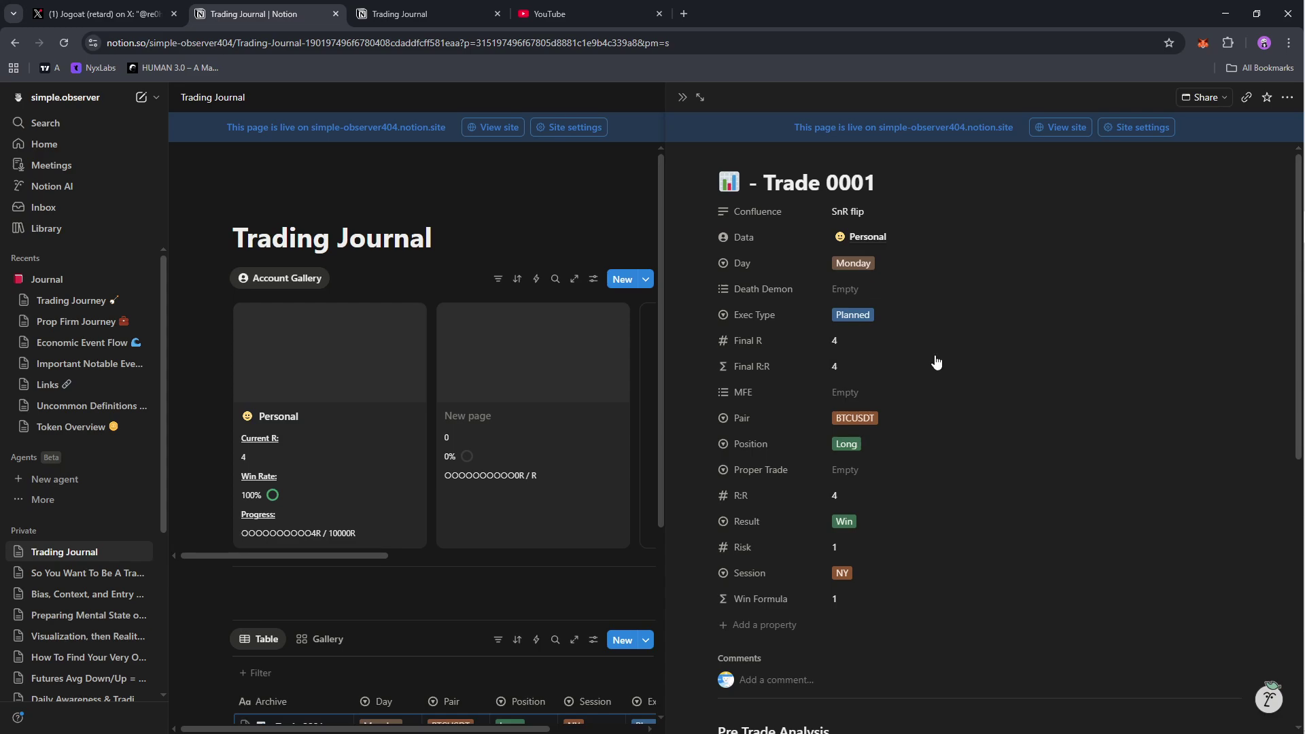
pyautogui.scroll(-3, 471, 583)
pyautogui.moveTo(306, 586); pyautogui.dragTo(612, 589)
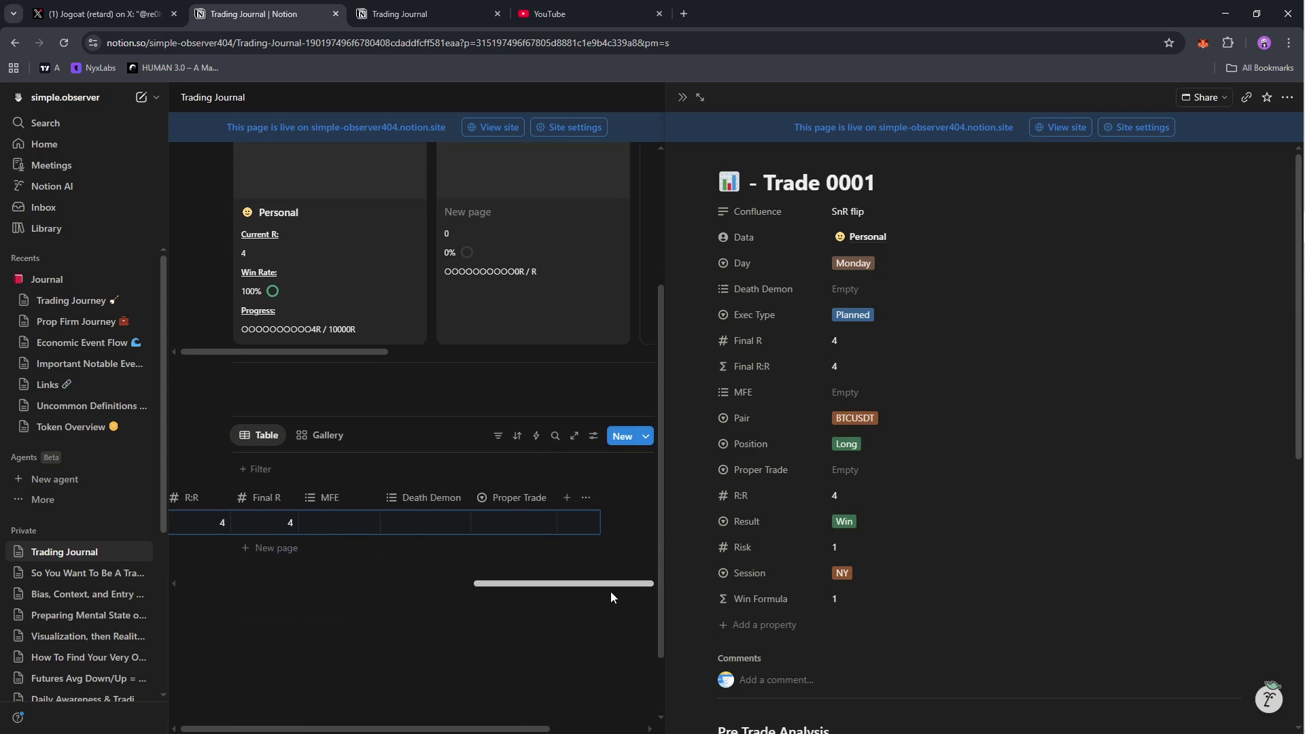
pyautogui.moveTo(533, 586); pyautogui.dragTo(238, 585)
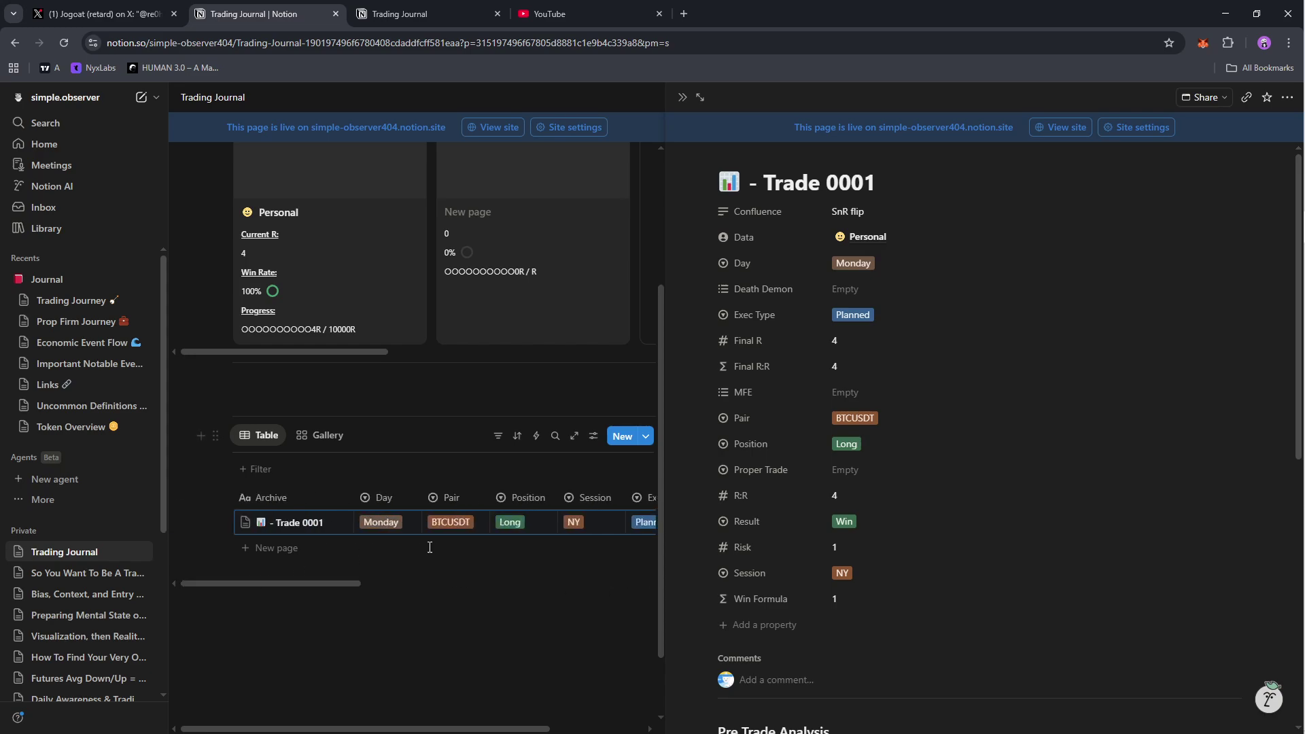
# Set Trade 0001's MFE to the options 0.5, 1, 2, 3, 4 and 5+.
pyautogui.click(855, 393)
pyautogui.click(877, 443)
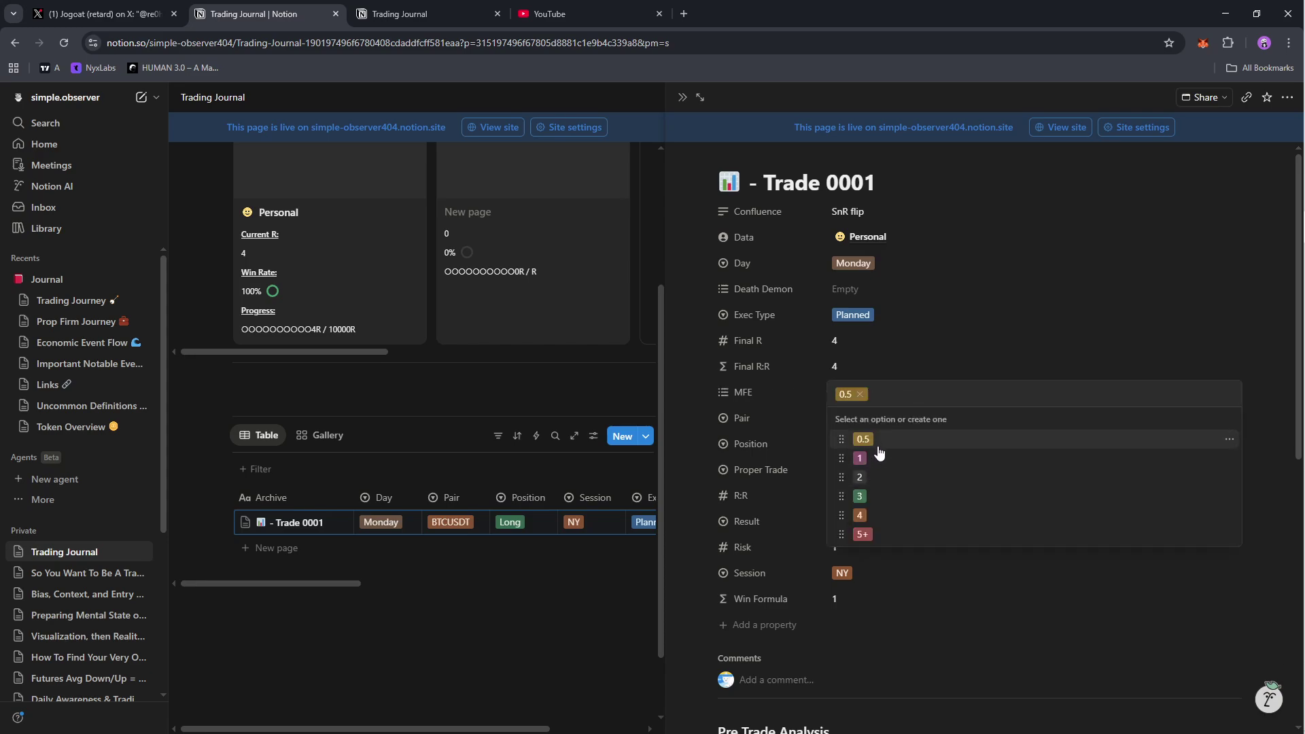
pyautogui.click(876, 459)
pyautogui.click(870, 477)
pyautogui.click(863, 496)
pyautogui.click(862, 515)
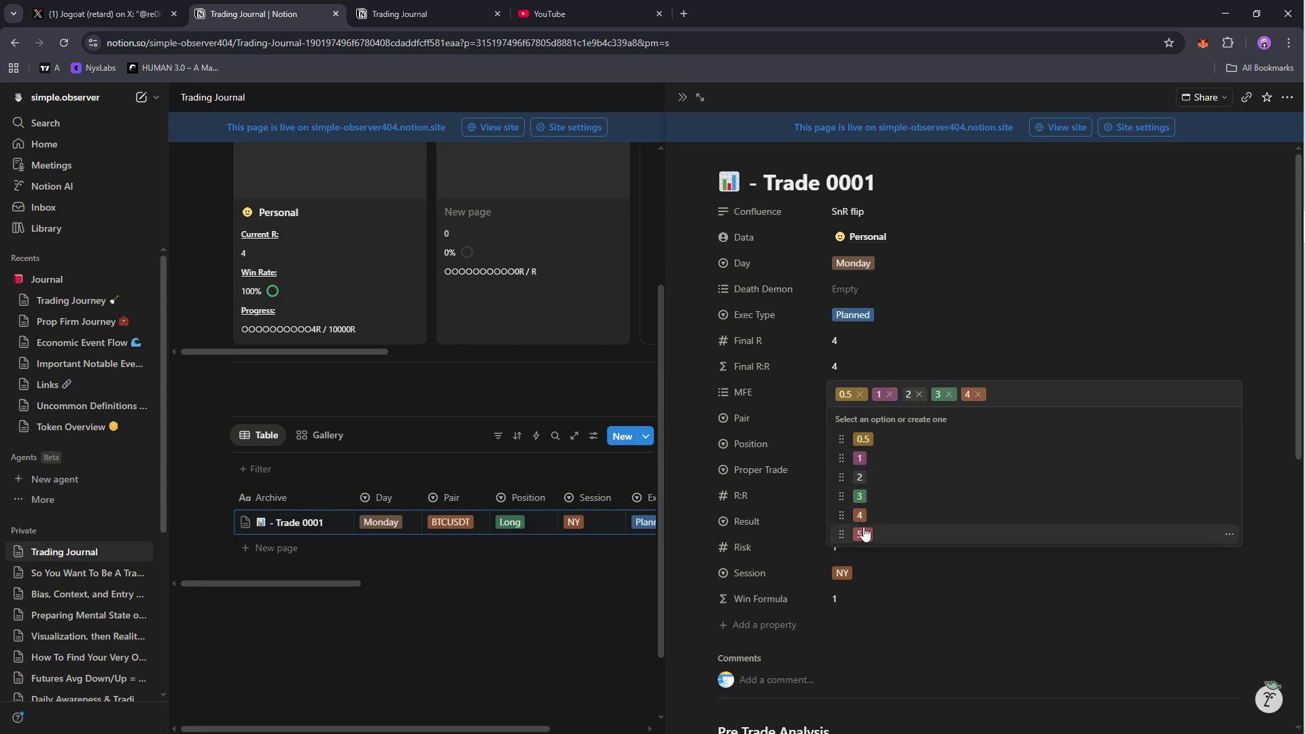
pyautogui.click(863, 534)
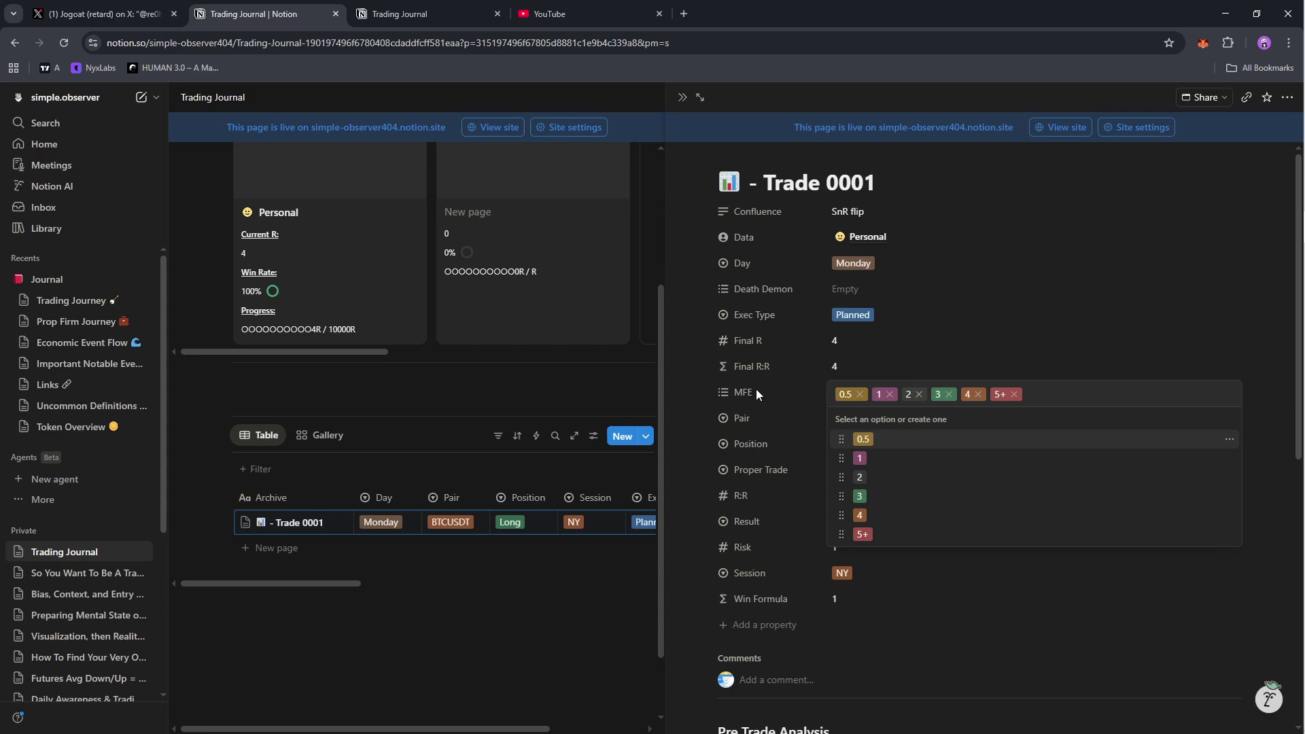
pyautogui.click(748, 480)
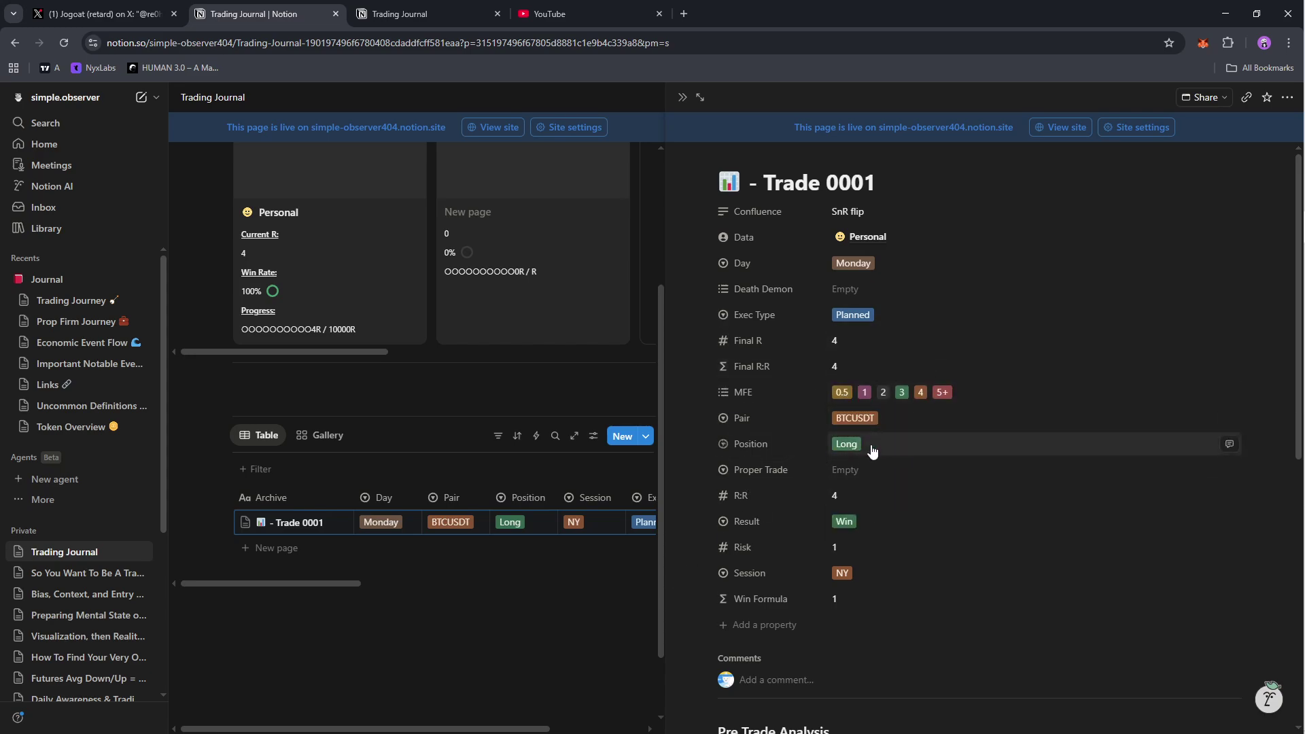
# Set Trade 0001's Proper Trade property to False and look over the available Death Demon options.
pyautogui.click(875, 472)
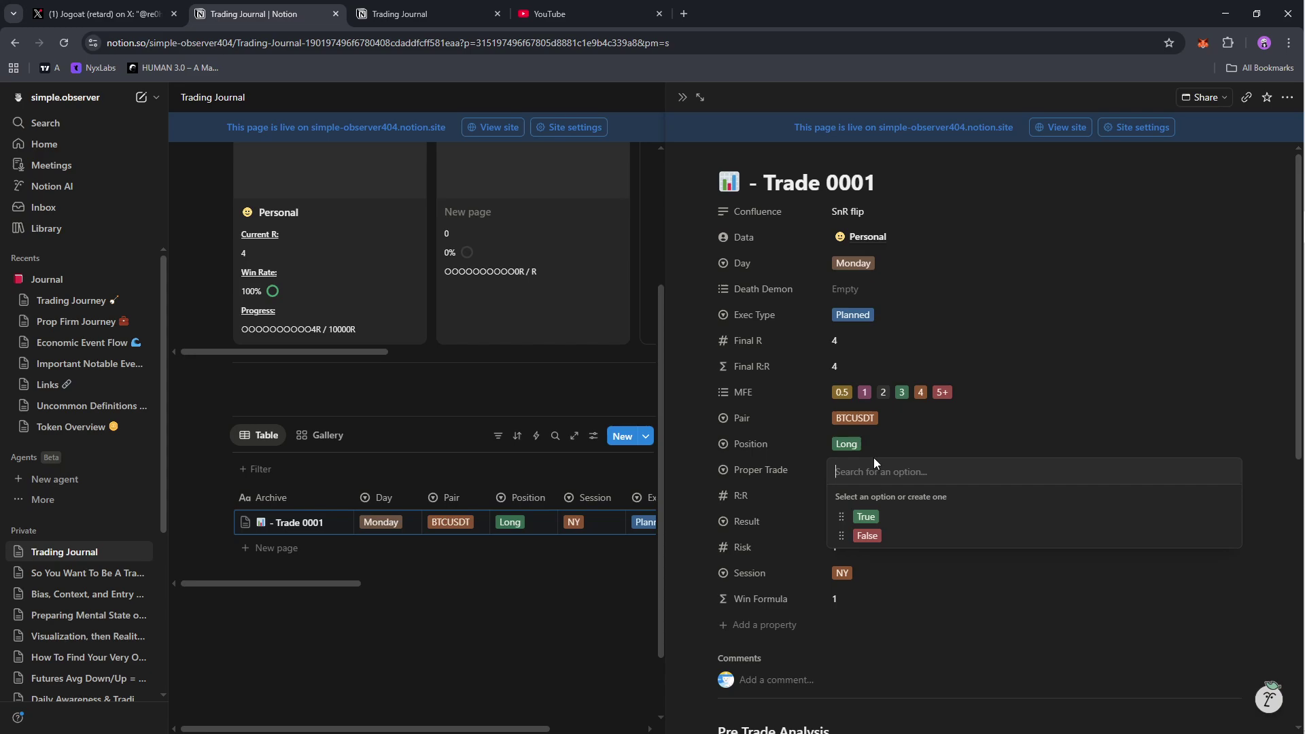
pyautogui.click(869, 536)
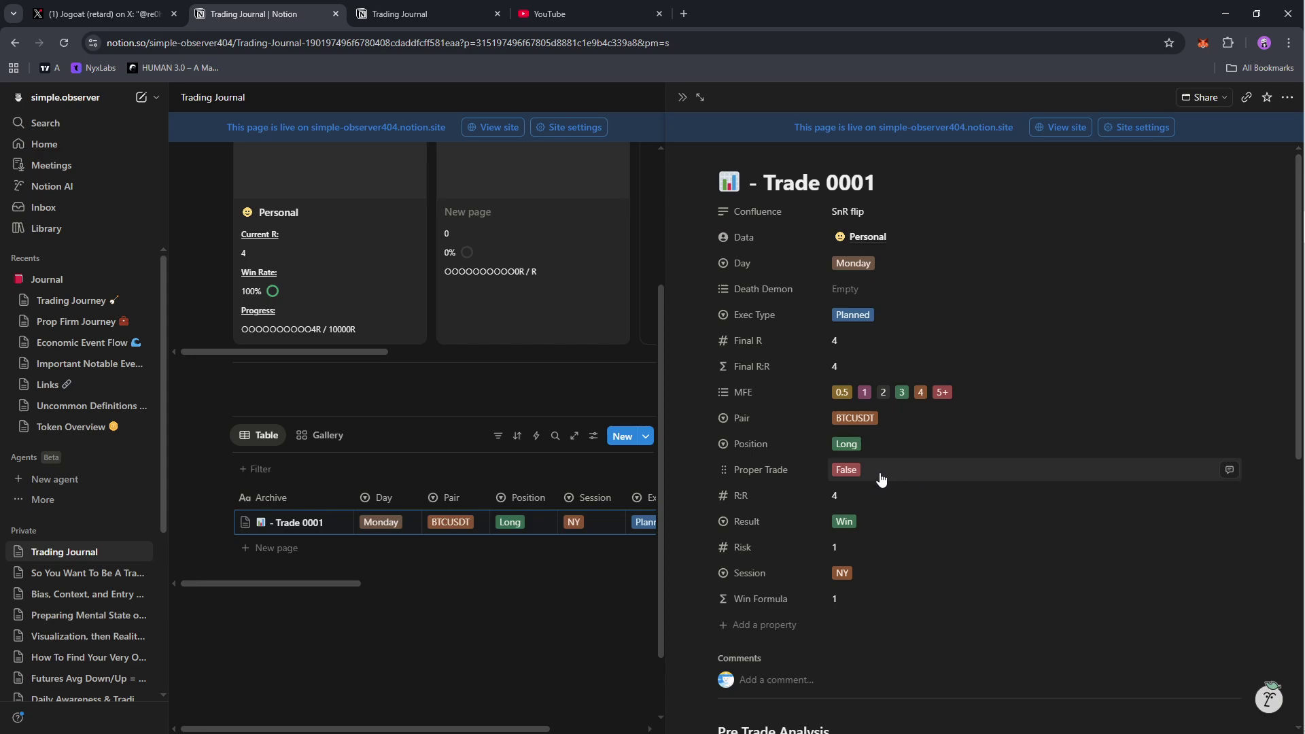
pyautogui.click(856, 287)
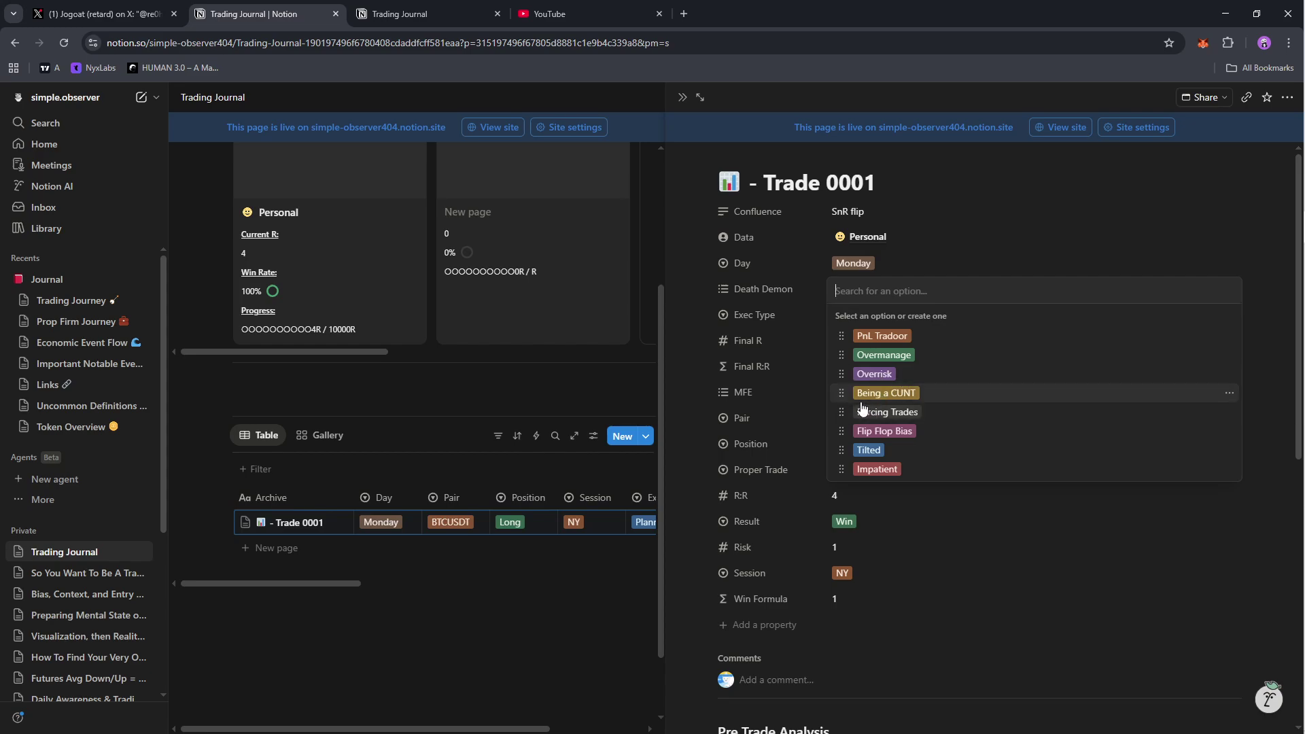
pyautogui.click(620, 646)
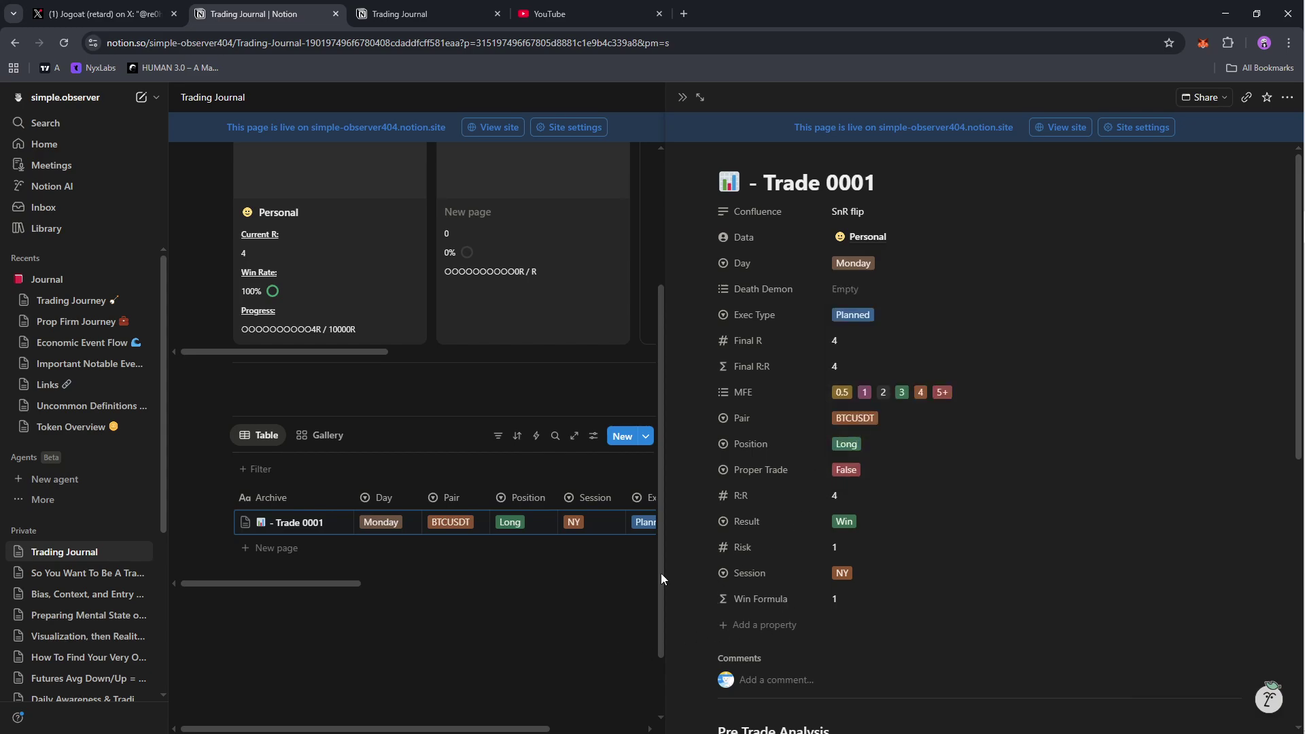
# Read through Trade 0001's Pre Trade Analysis, Entry Details, Exit Details and Post Trade Analysis prompts.
pyautogui.scroll(-5, 993, 520)
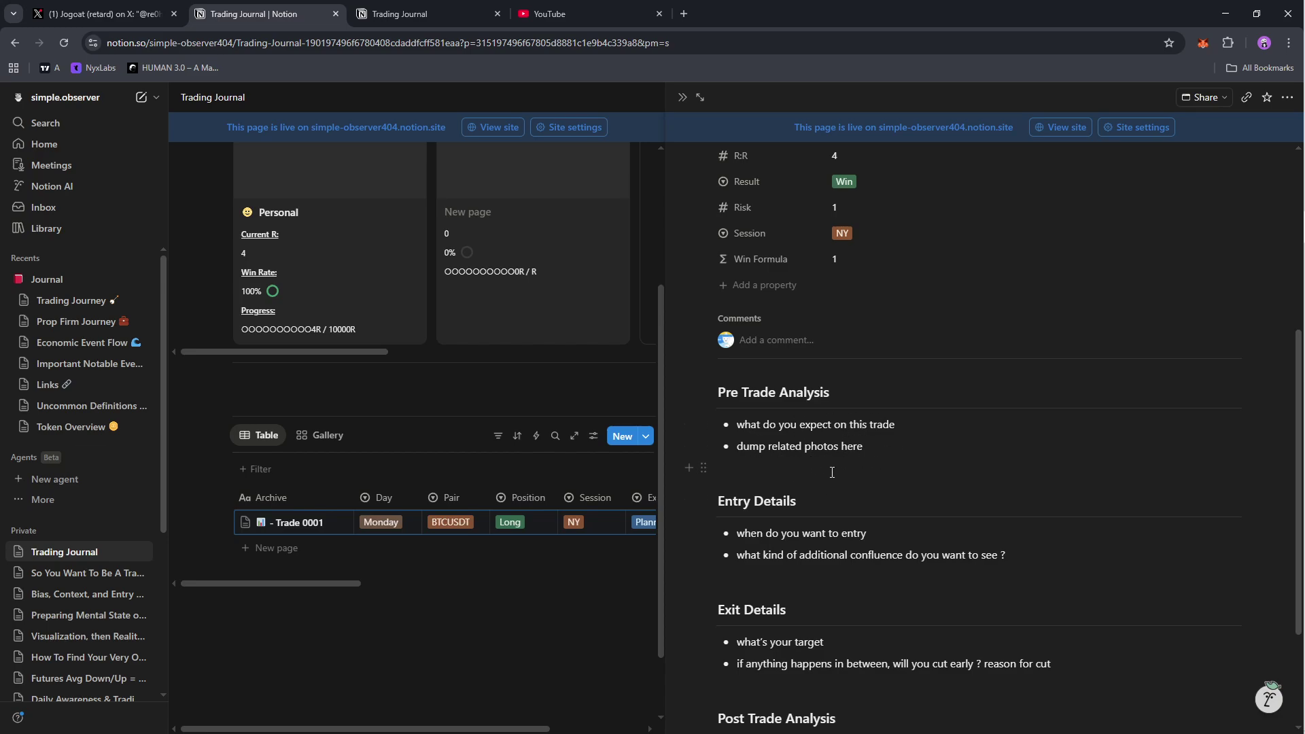
pyautogui.scroll(-2, 828, 454)
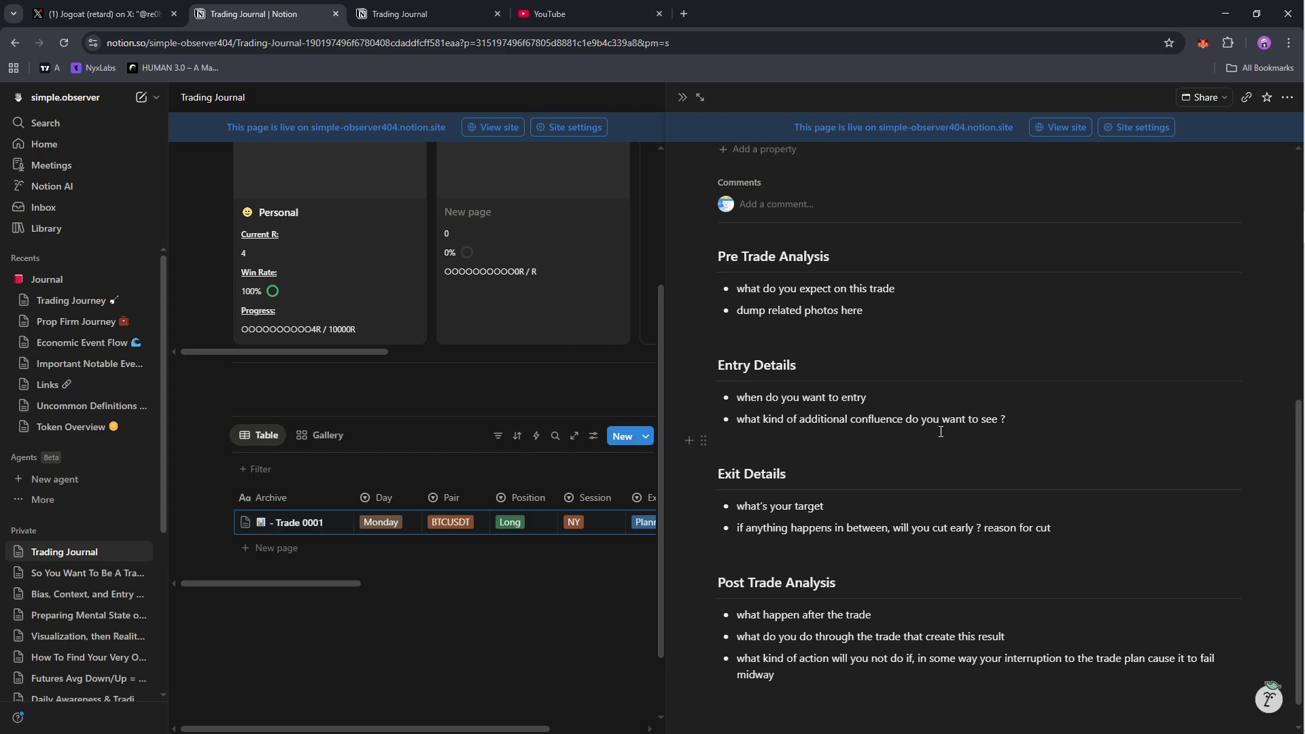
pyautogui.scroll(-1, 935, 427)
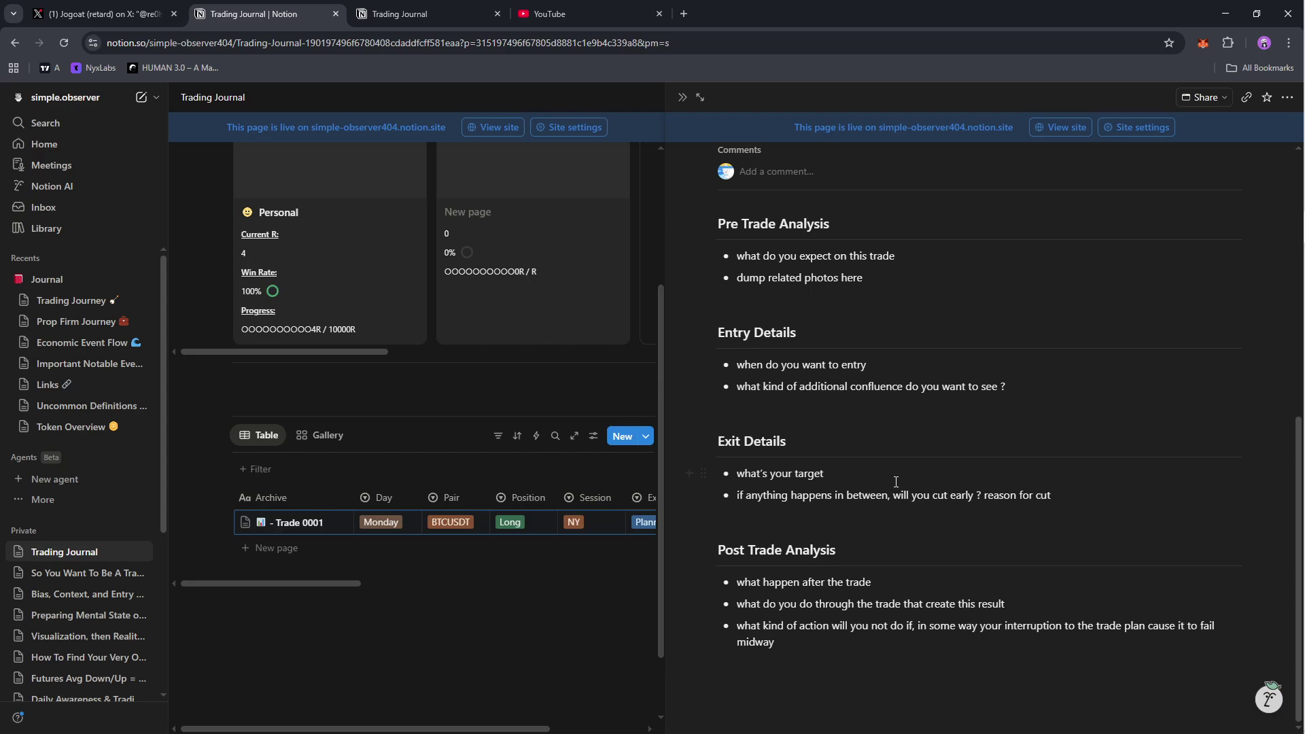
pyautogui.scroll(5, 896, 482)
pyautogui.scroll(-5, 901, 488)
pyautogui.scroll(-1, 95, 549)
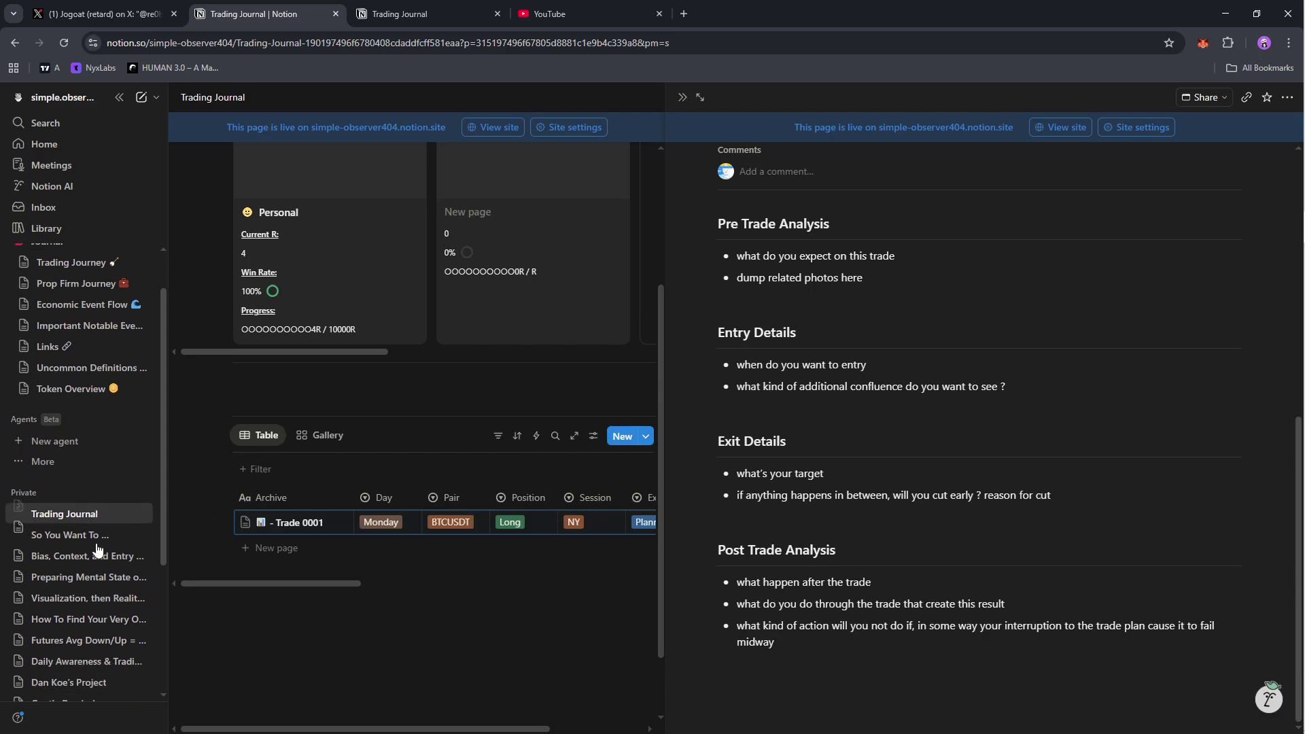
# Open the Daily Awareness & Trading Journal page and read through the Weekly Review entry of February 22, 2026.
pyautogui.scroll(-4, 96, 549)
pyautogui.click(88, 496)
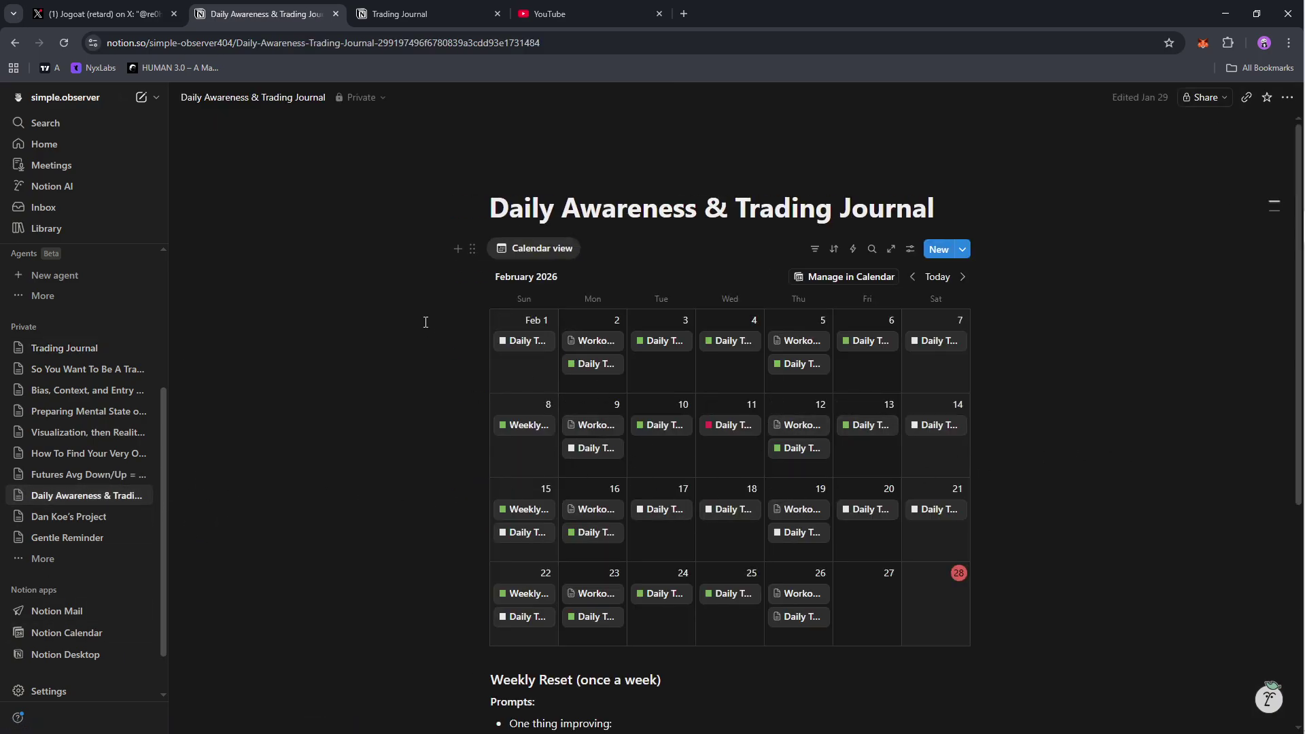
pyautogui.scroll(-2, 421, 537)
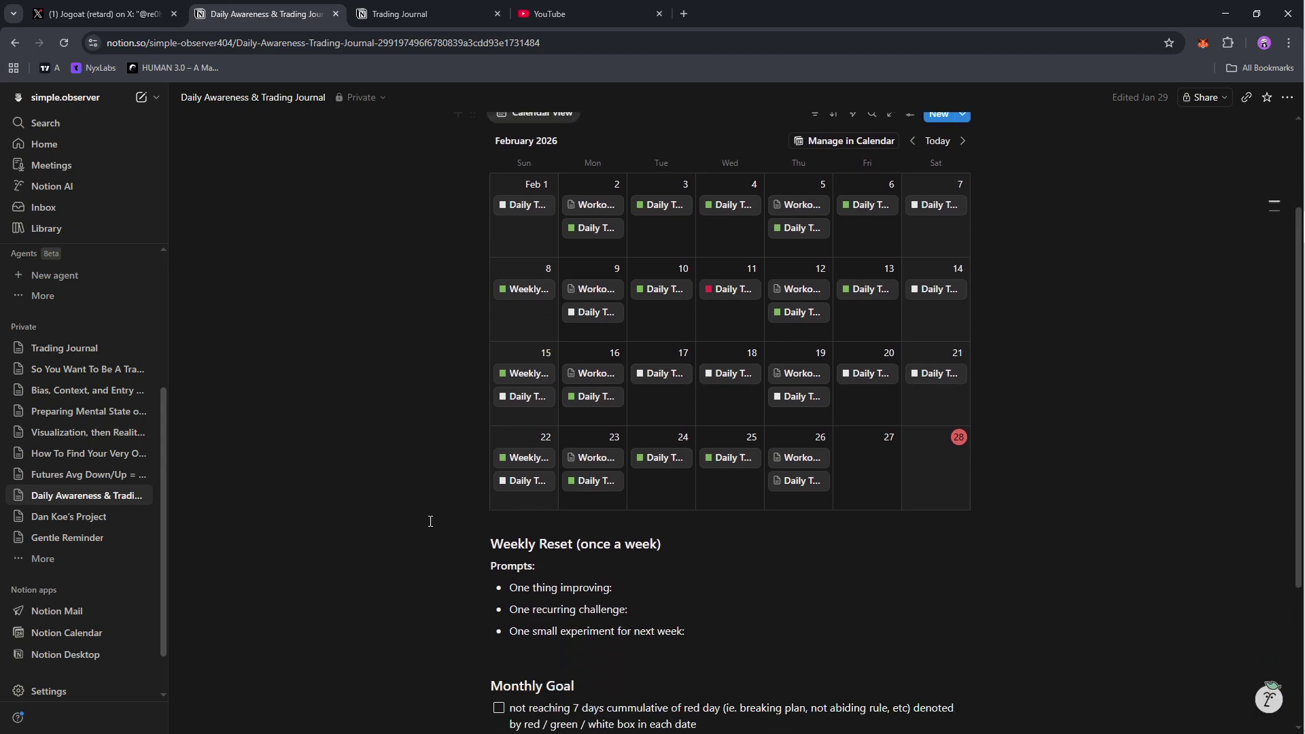
pyautogui.click(525, 460)
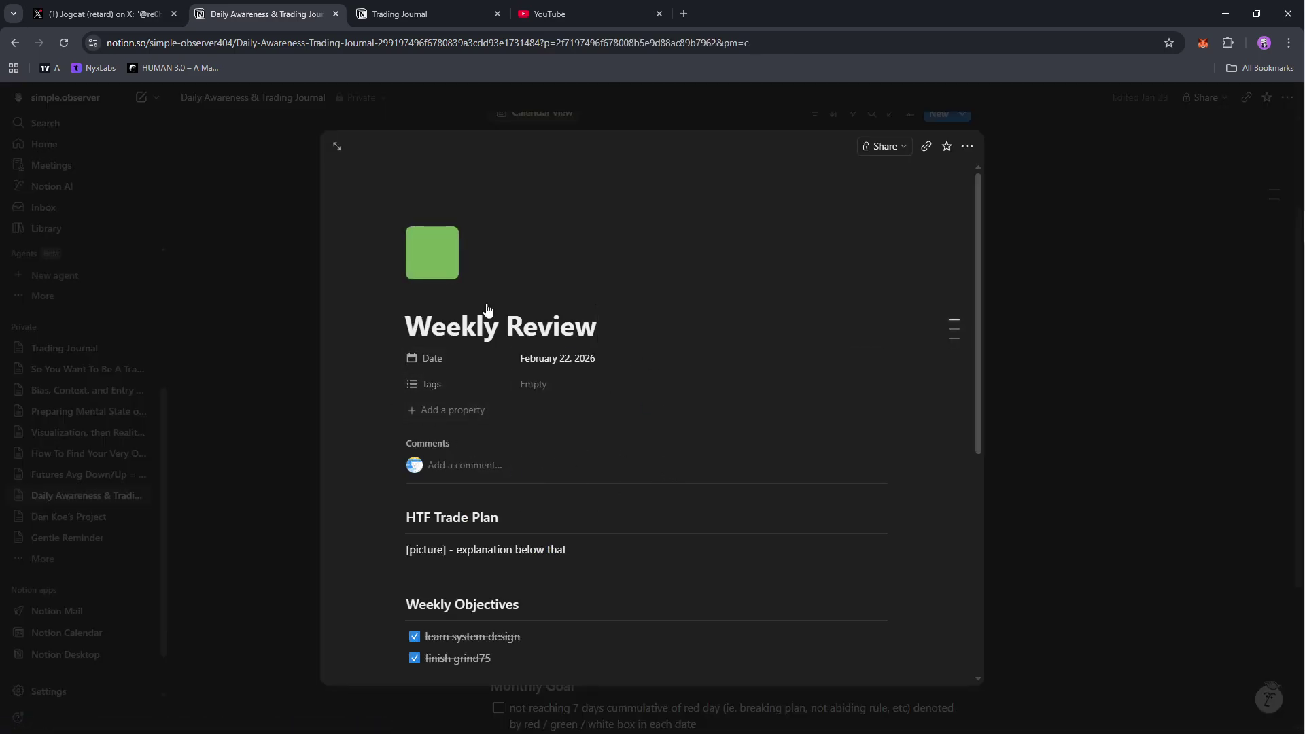
pyautogui.scroll(-6, 777, 415)
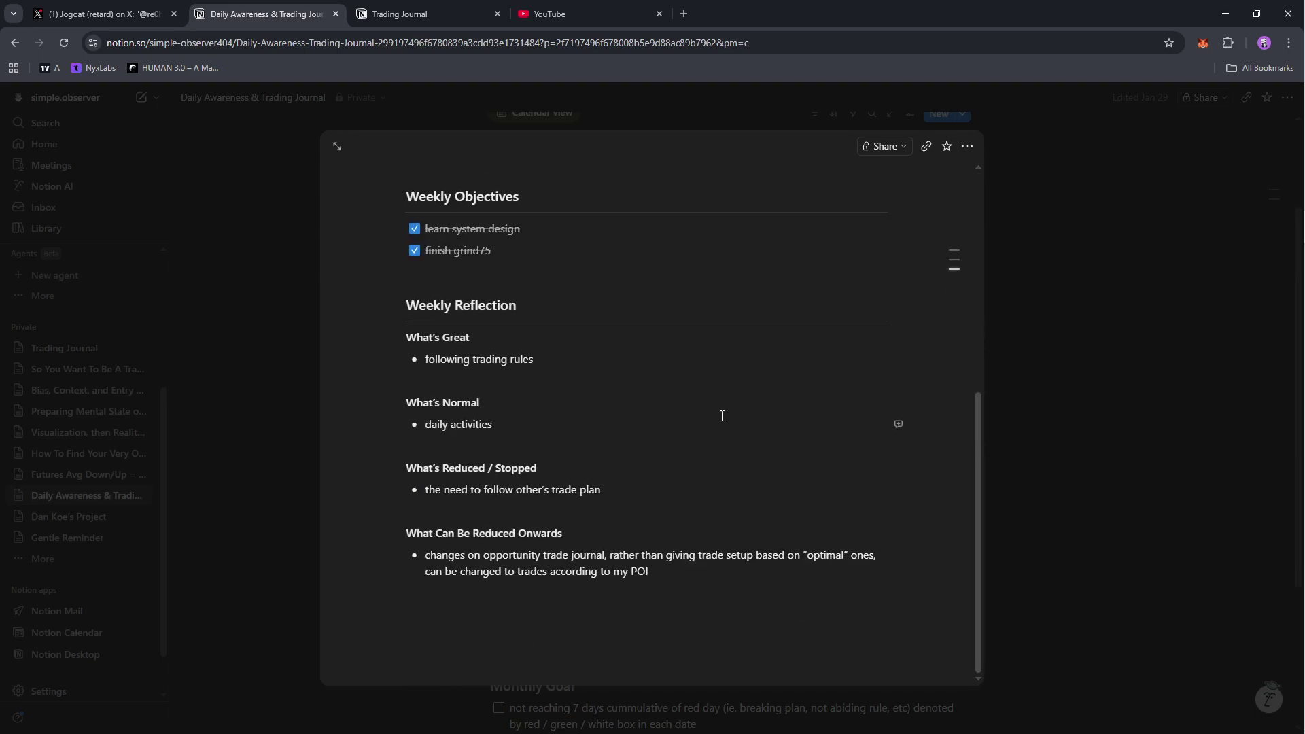
pyautogui.scroll(6, 618, 502)
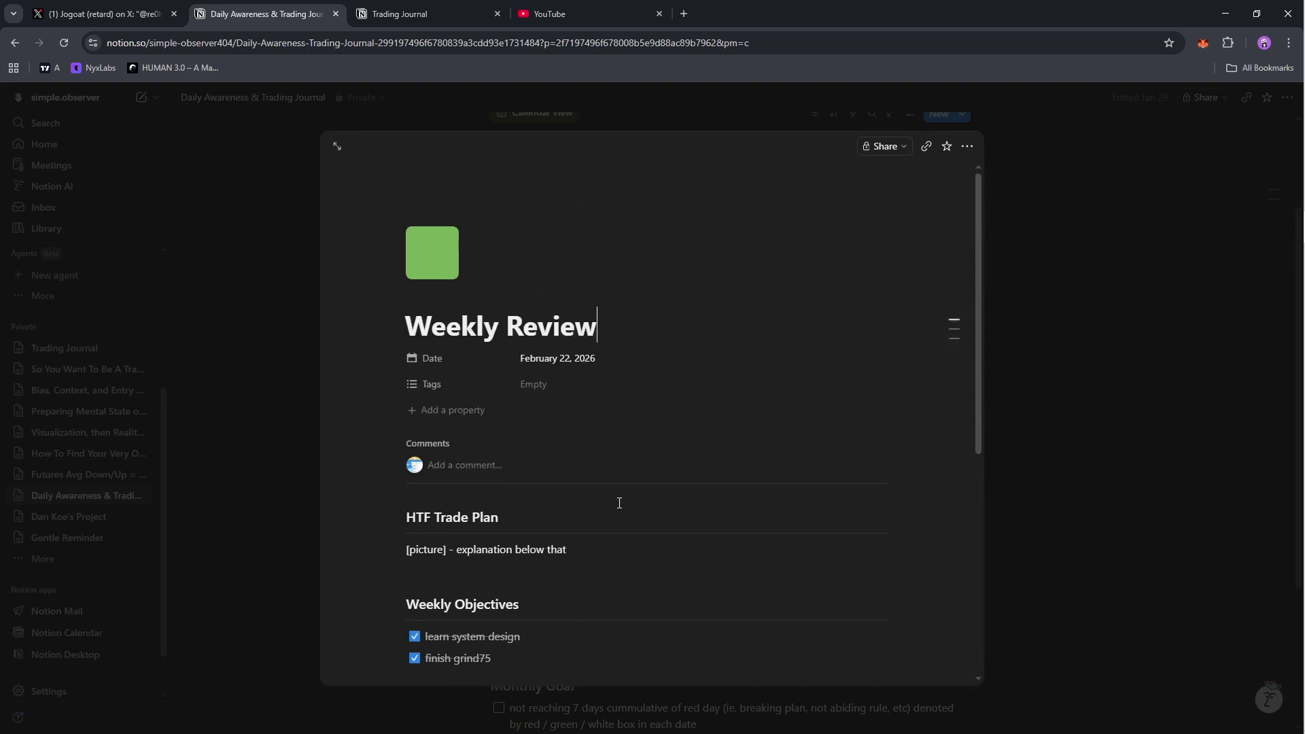
pyautogui.click(1150, 337)
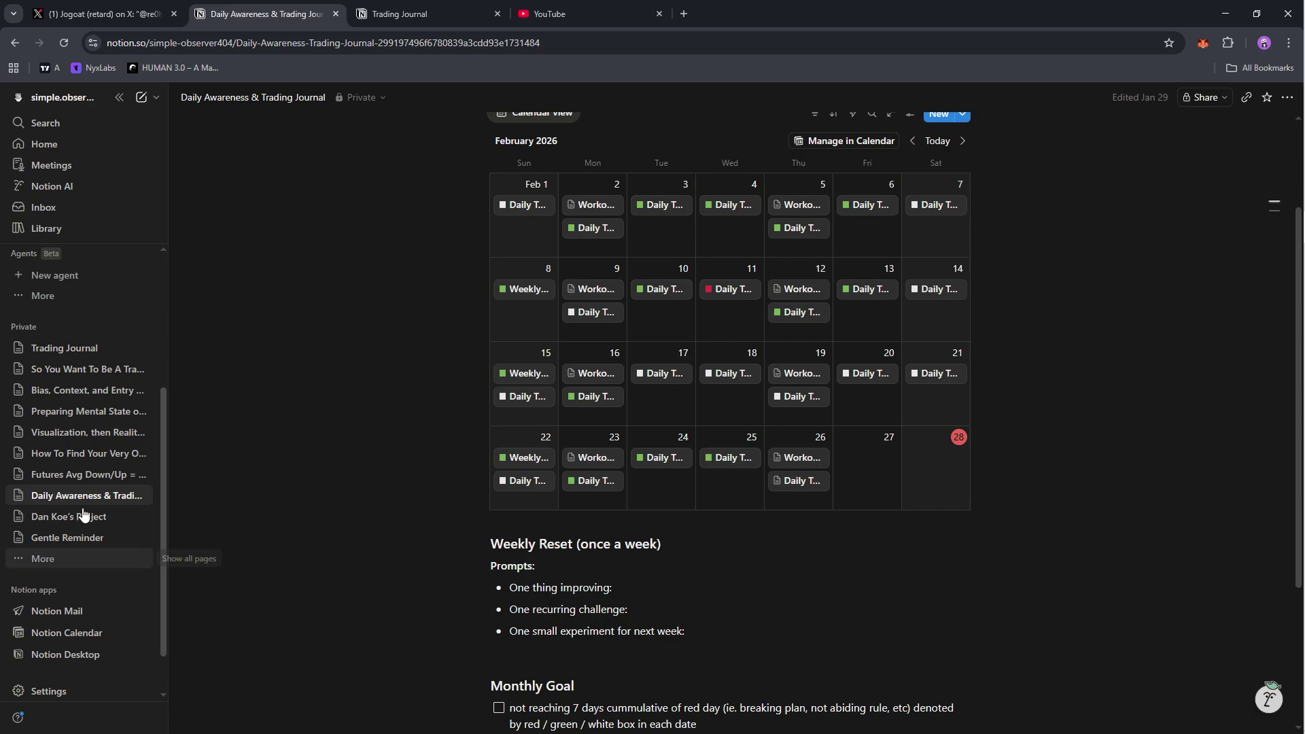
# Return to the Trading Journal page and add a table entry titled "📊 - Trade 0002".
pyautogui.click(75, 350)
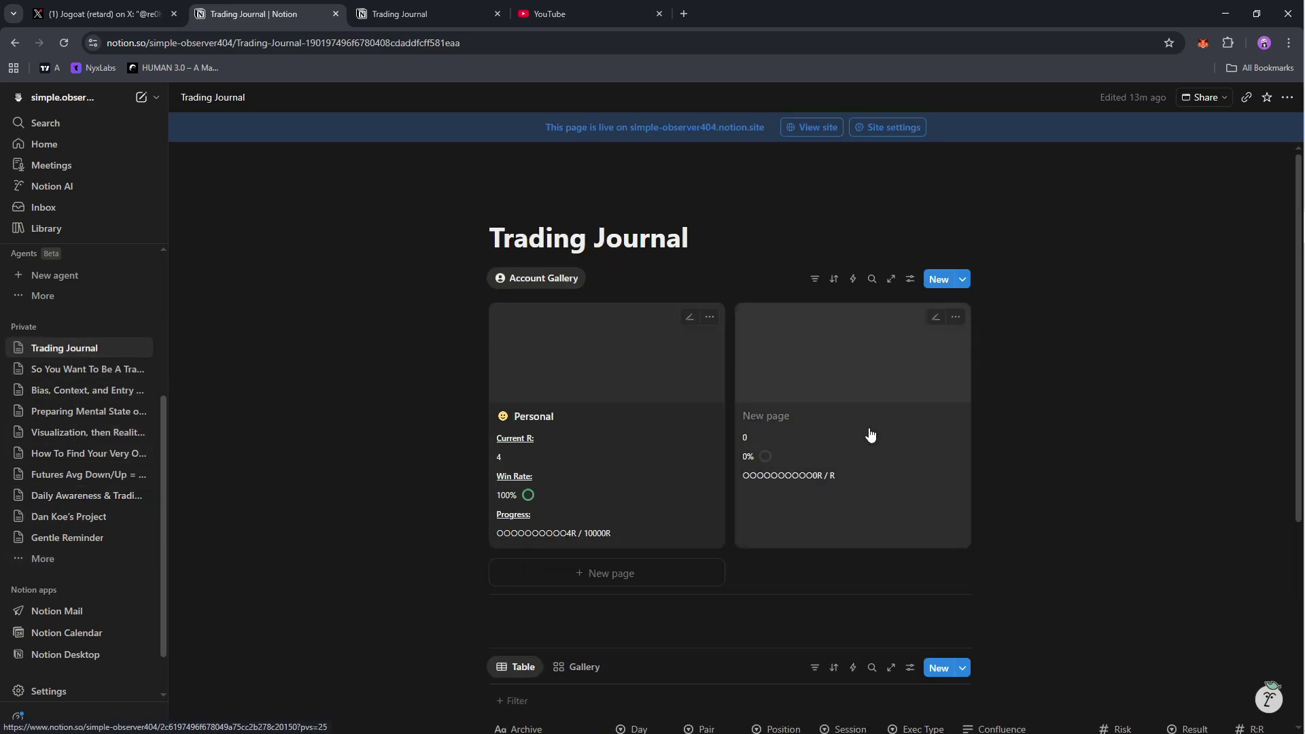
pyautogui.scroll(-5, 779, 457)
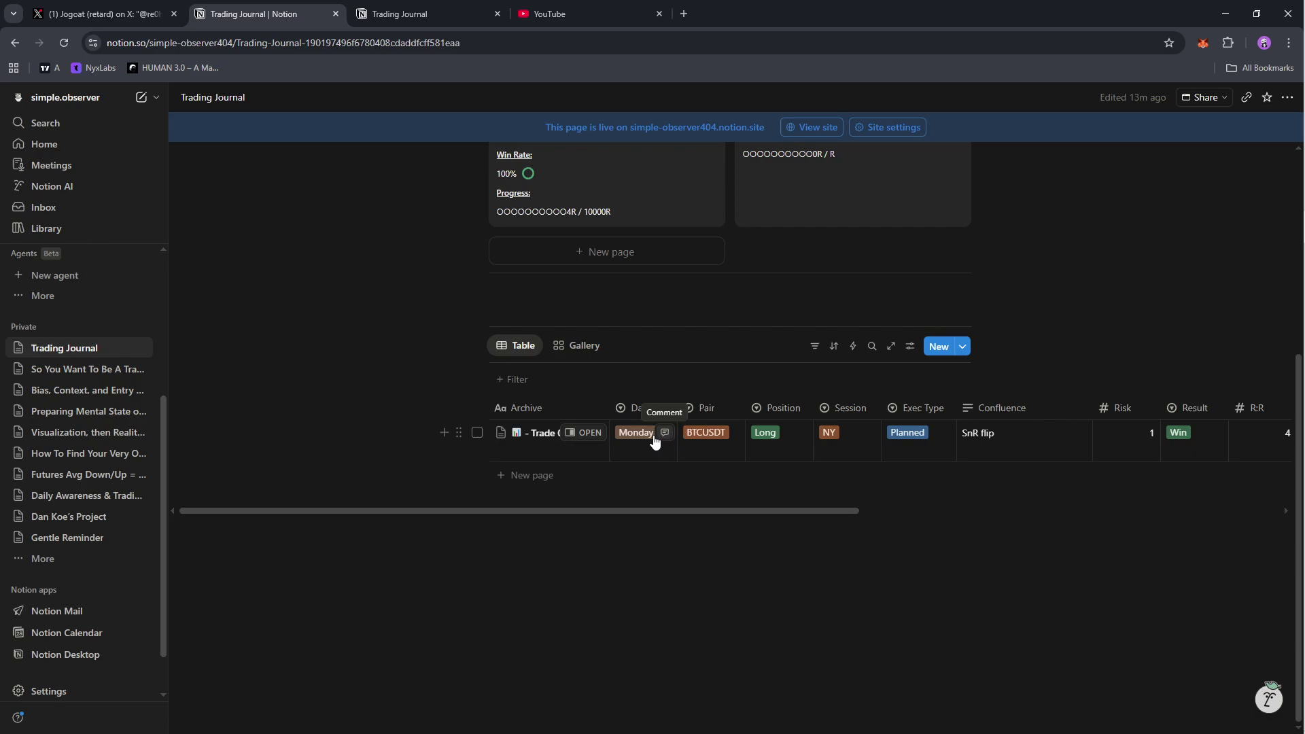
pyautogui.scroll(2, 568, 528)
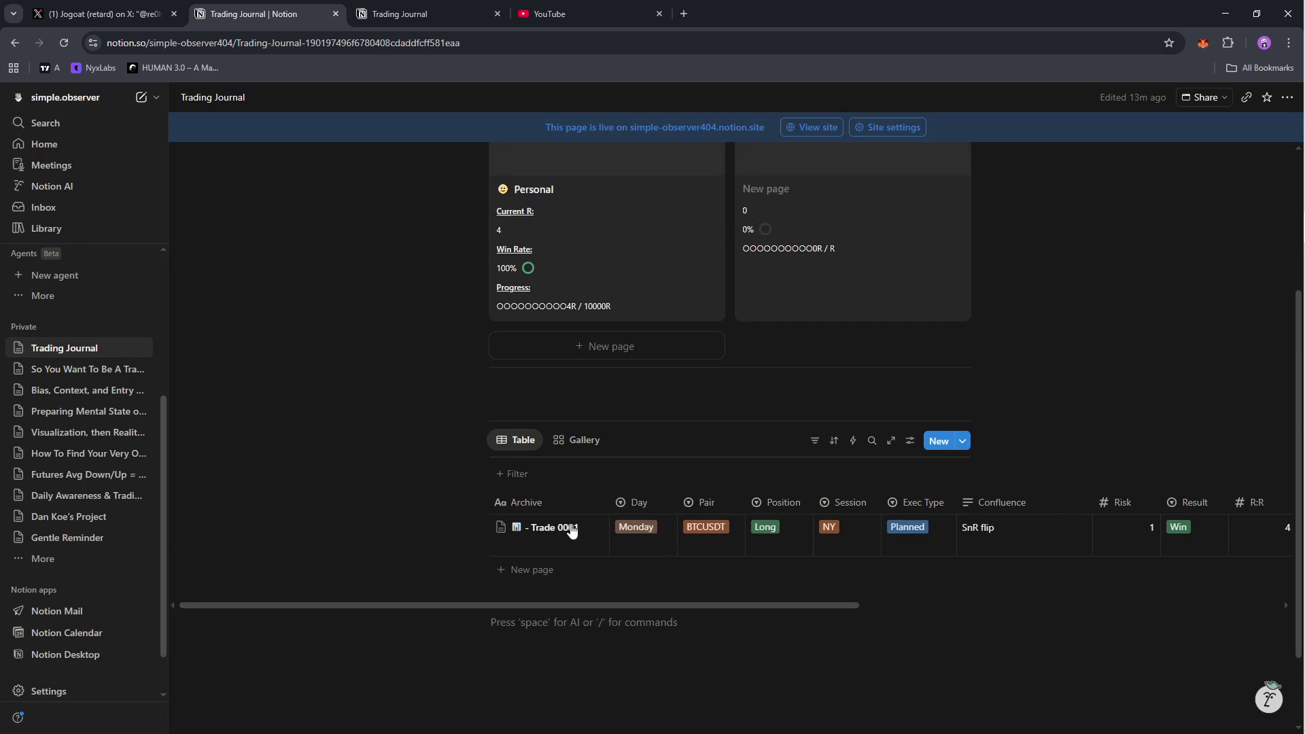
pyautogui.click(527, 611)
pyautogui.press('BackSpace')
pyautogui.press('BackSpace')
pyautogui.press('BackSpace')
pyautogui.press('BackSpace')
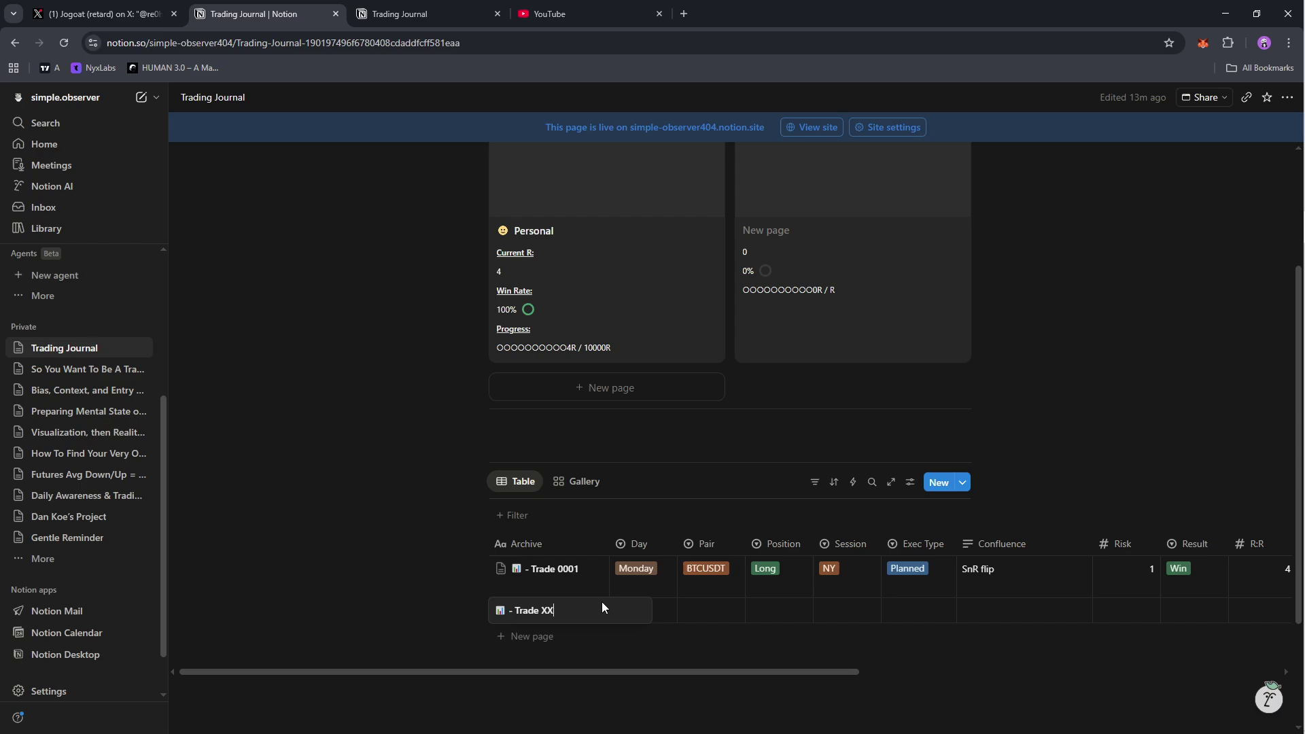
pyautogui.write('0020')
pyautogui.press('Return')
# Open Trade 0002, link its Data property to the Personal account and check that account's card.
pyautogui.click(576, 611)
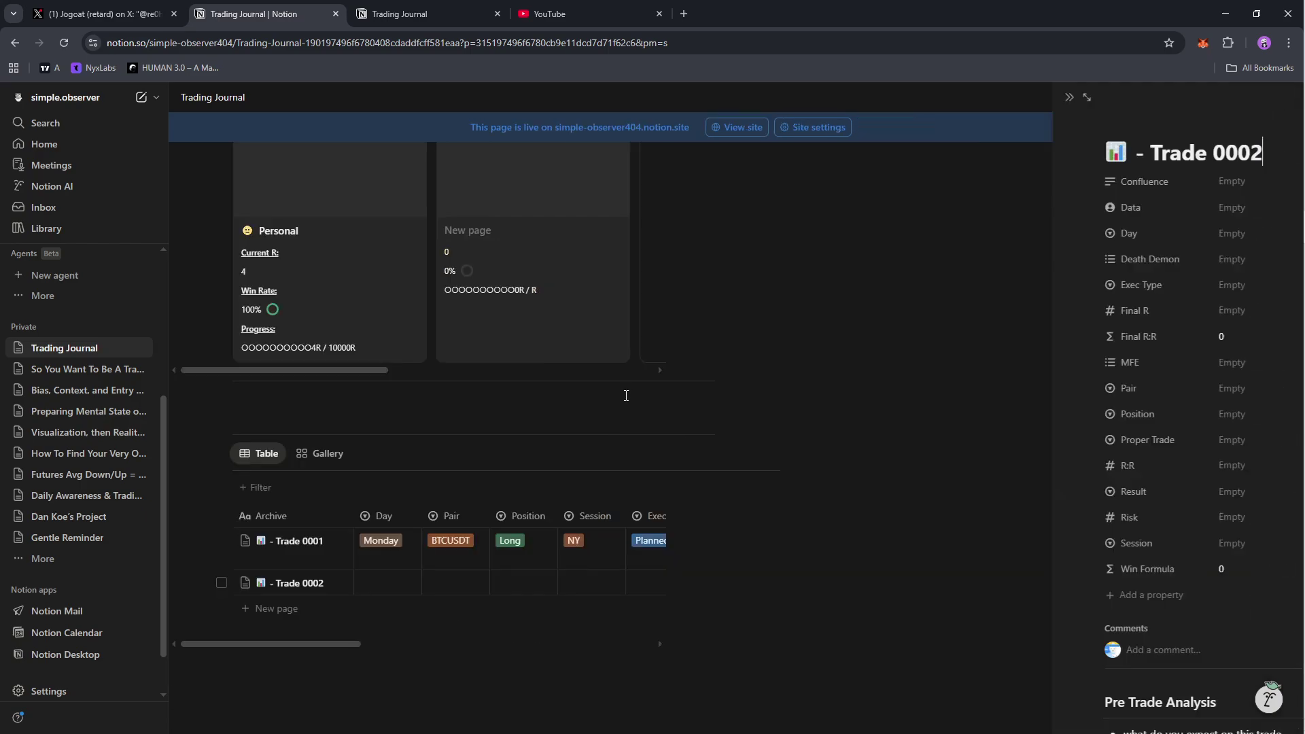
pyautogui.click(867, 242)
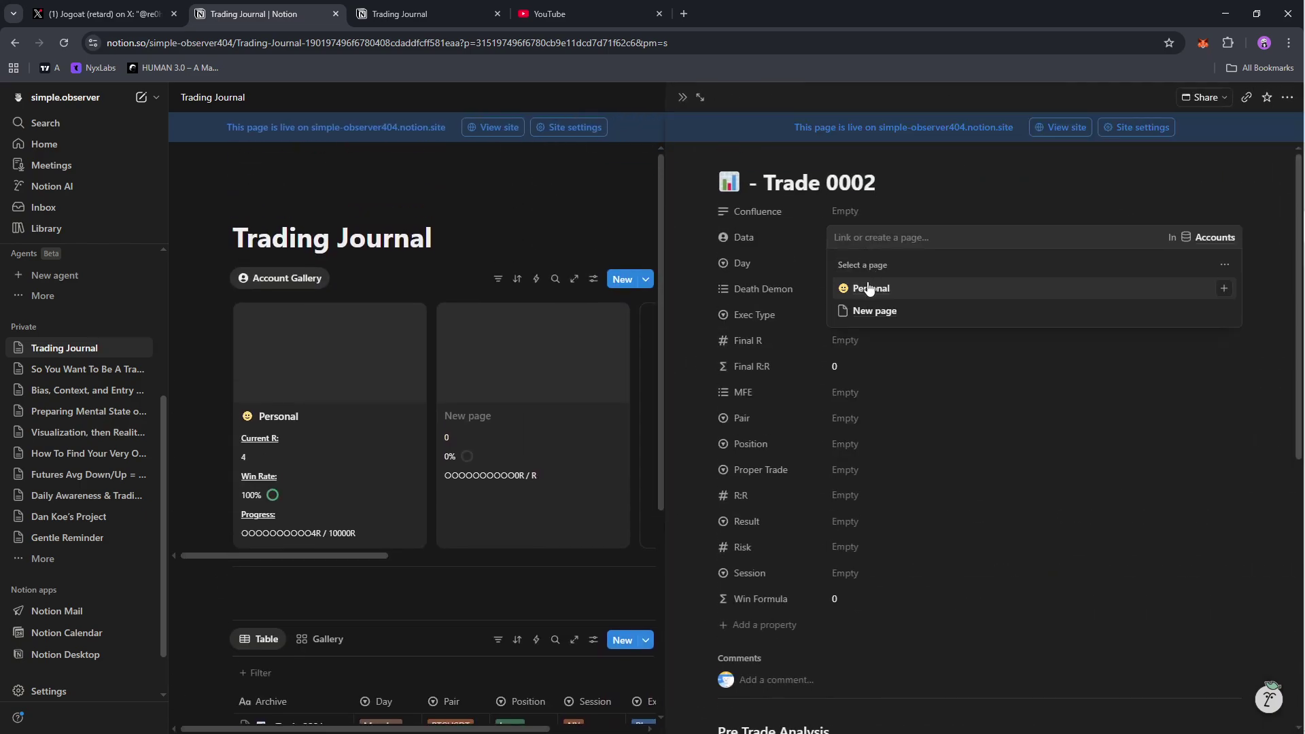
pyautogui.click(869, 289)
pyautogui.click(651, 494)
pyautogui.scroll(-2, 616, 305)
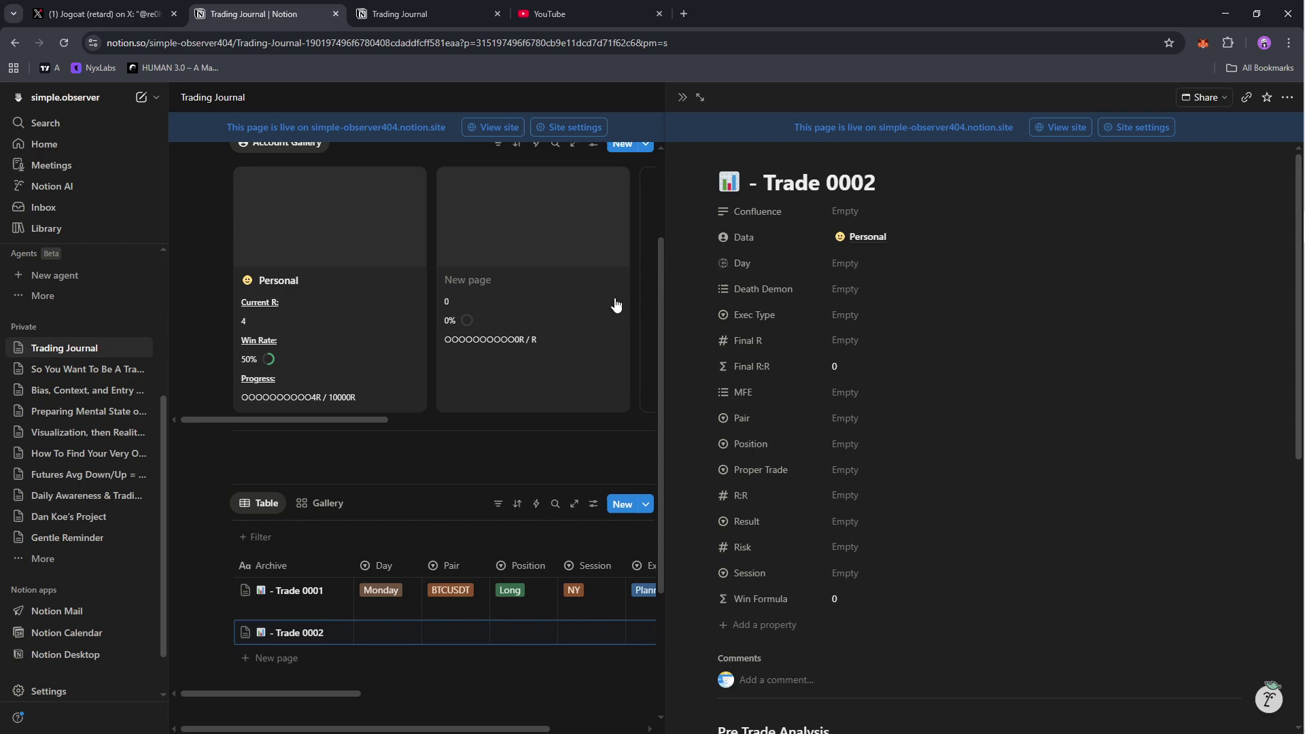
pyautogui.scroll(2, 616, 305)
# Set Trade 0002's Pair to BTCUSDT, its Risk to 1 and its Result to Loss.
pyautogui.click(877, 420)
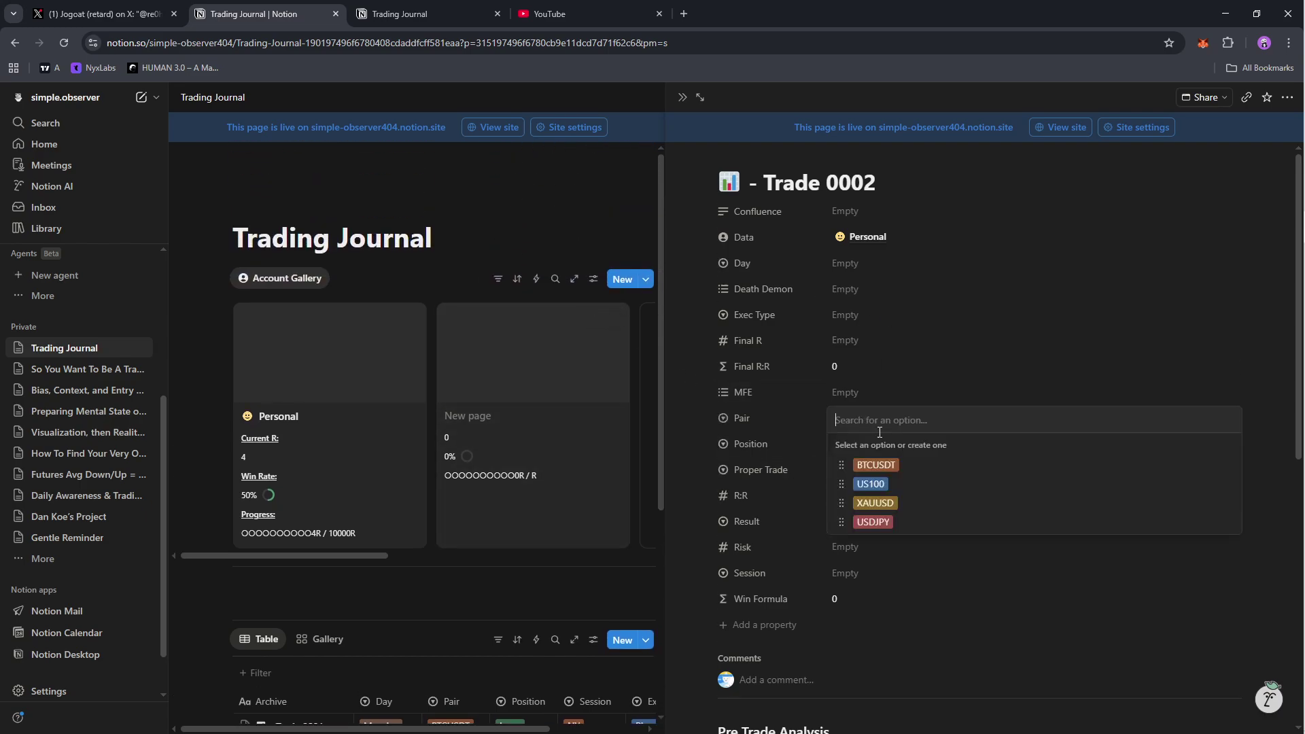
pyautogui.click(863, 465)
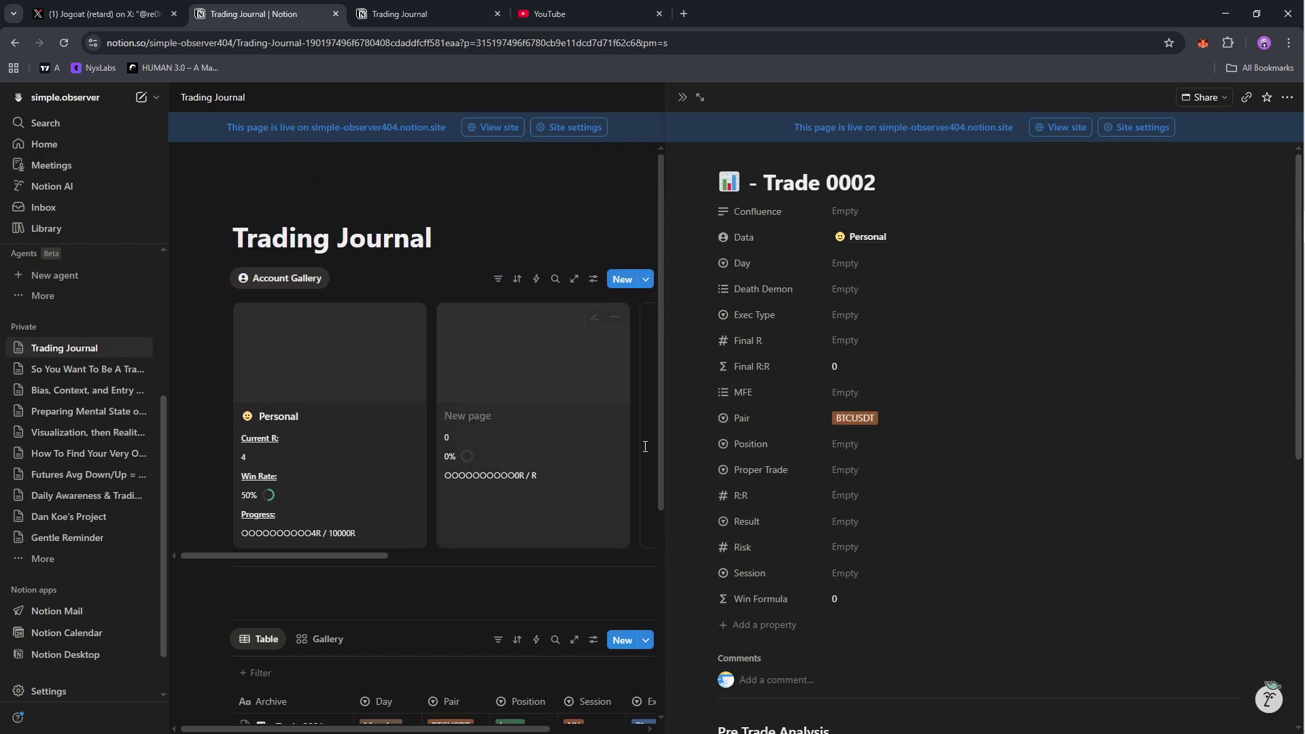
pyautogui.click(857, 548)
pyautogui.press('Return')
pyautogui.click(858, 525)
pyautogui.click(871, 593)
# Set Trade 0002's R:R to -1 and check the Personal account card and the trades table.
pyautogui.click(861, 504)
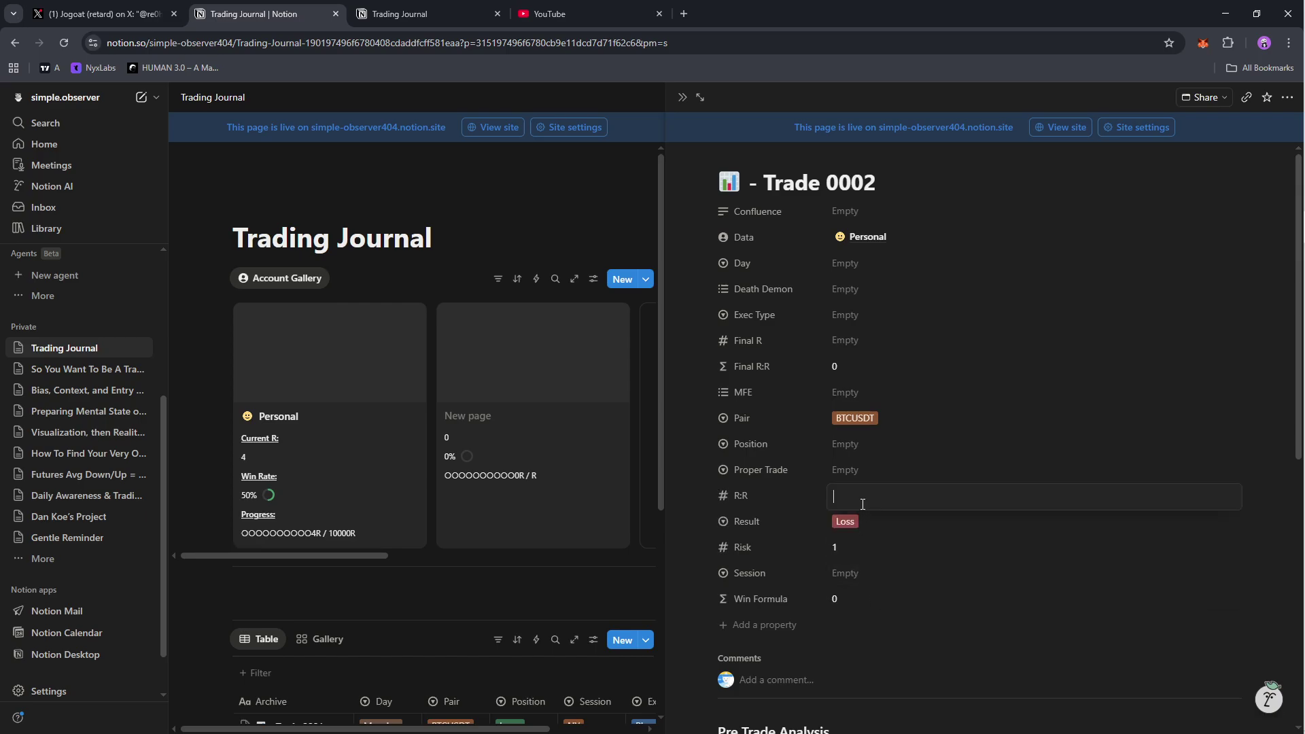
pyautogui.write('-1')
pyautogui.press('Return')
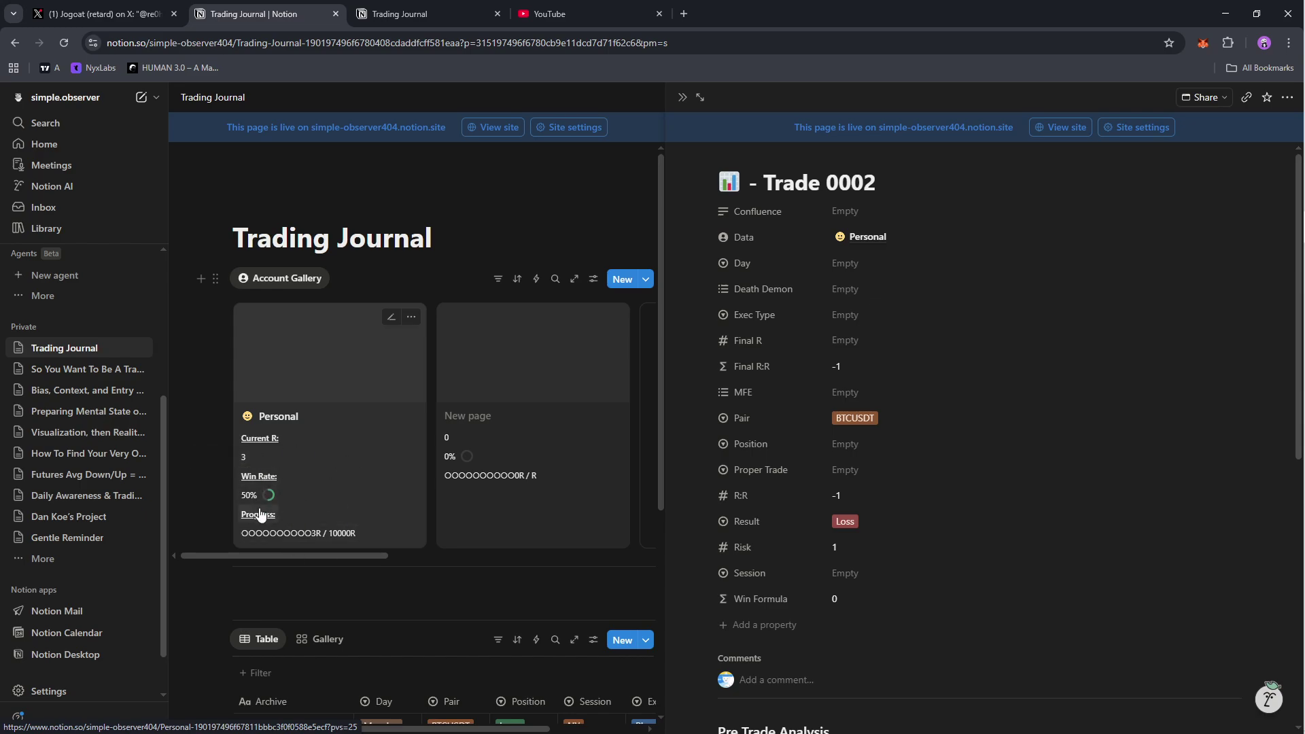
pyautogui.scroll(-3, 519, 634)
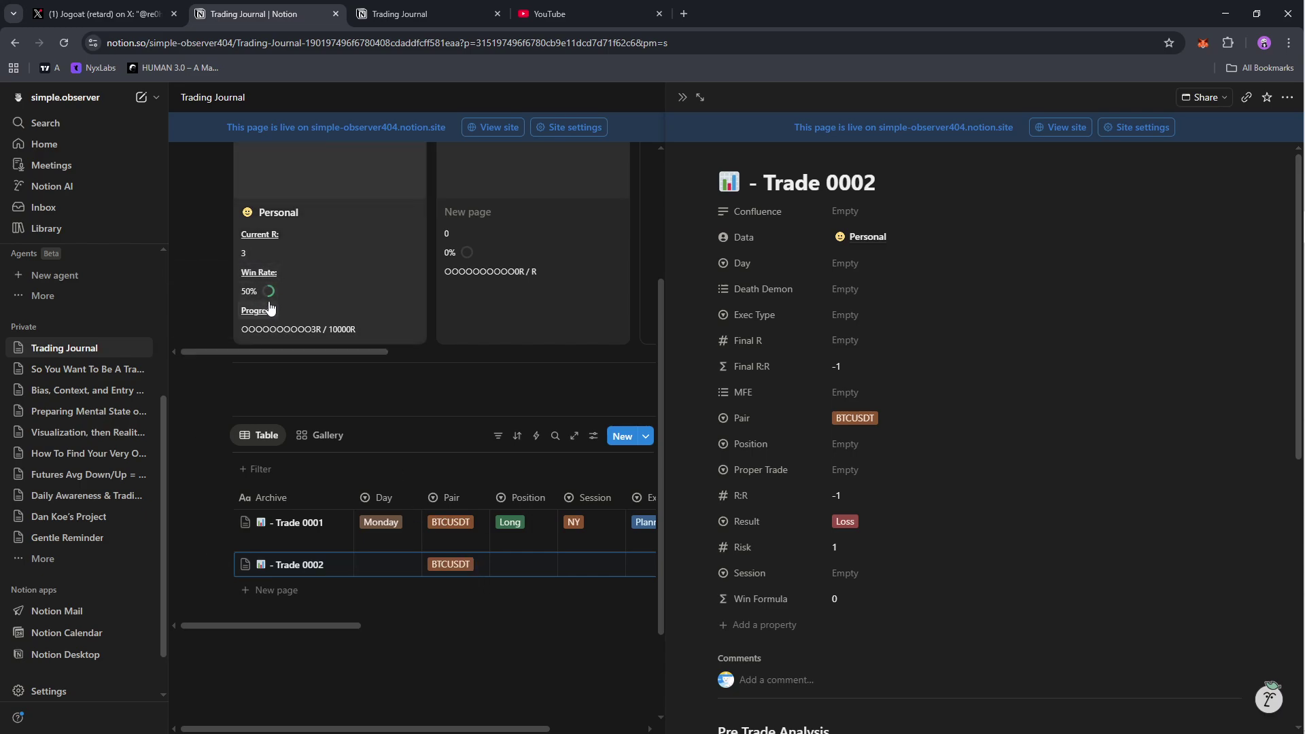
pyautogui.scroll(2, 544, 486)
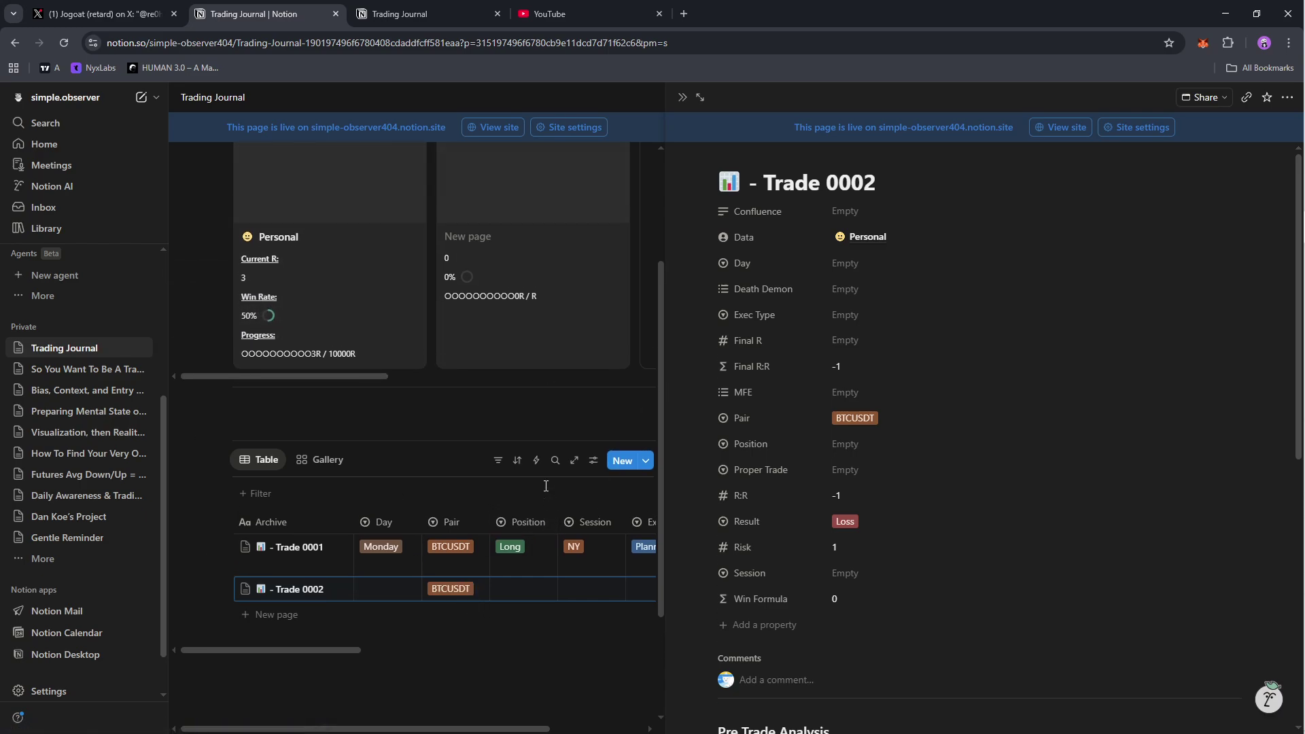
pyautogui.scroll(-2, 421, 544)
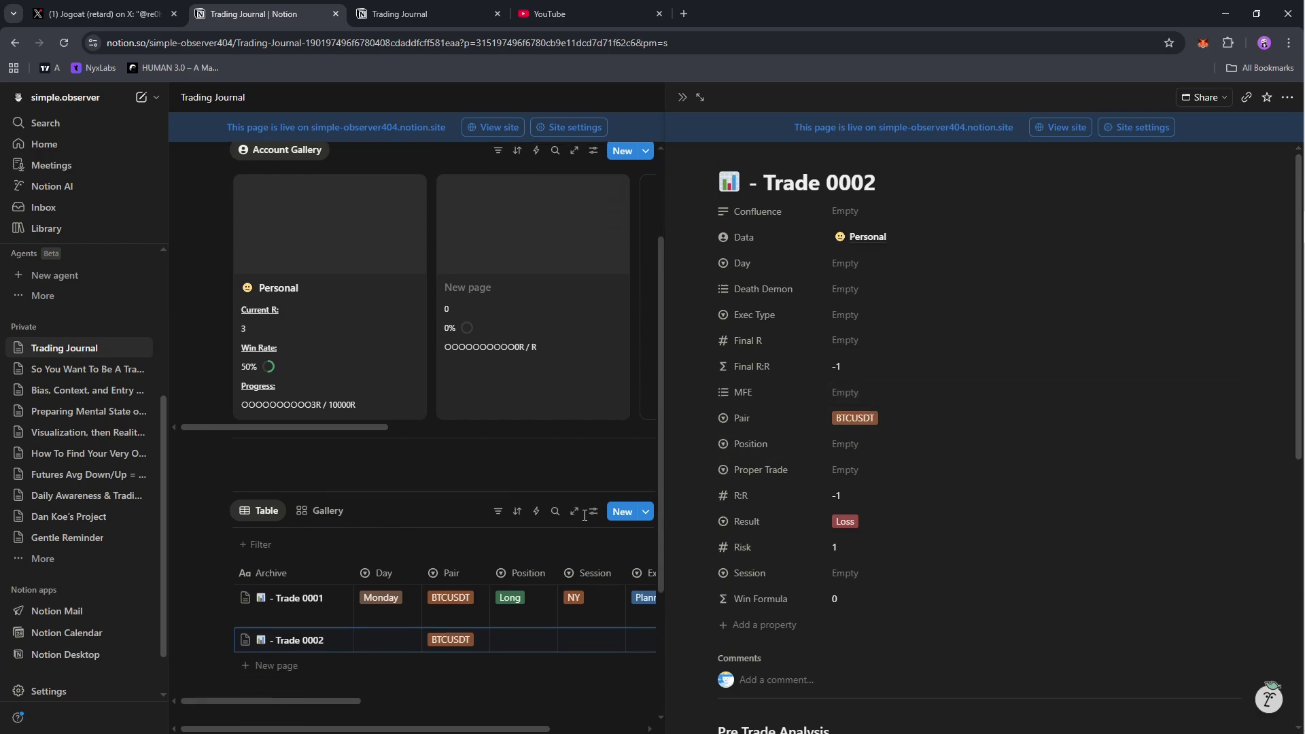
pyautogui.moveTo(316, 630); pyautogui.dragTo(211, 621)
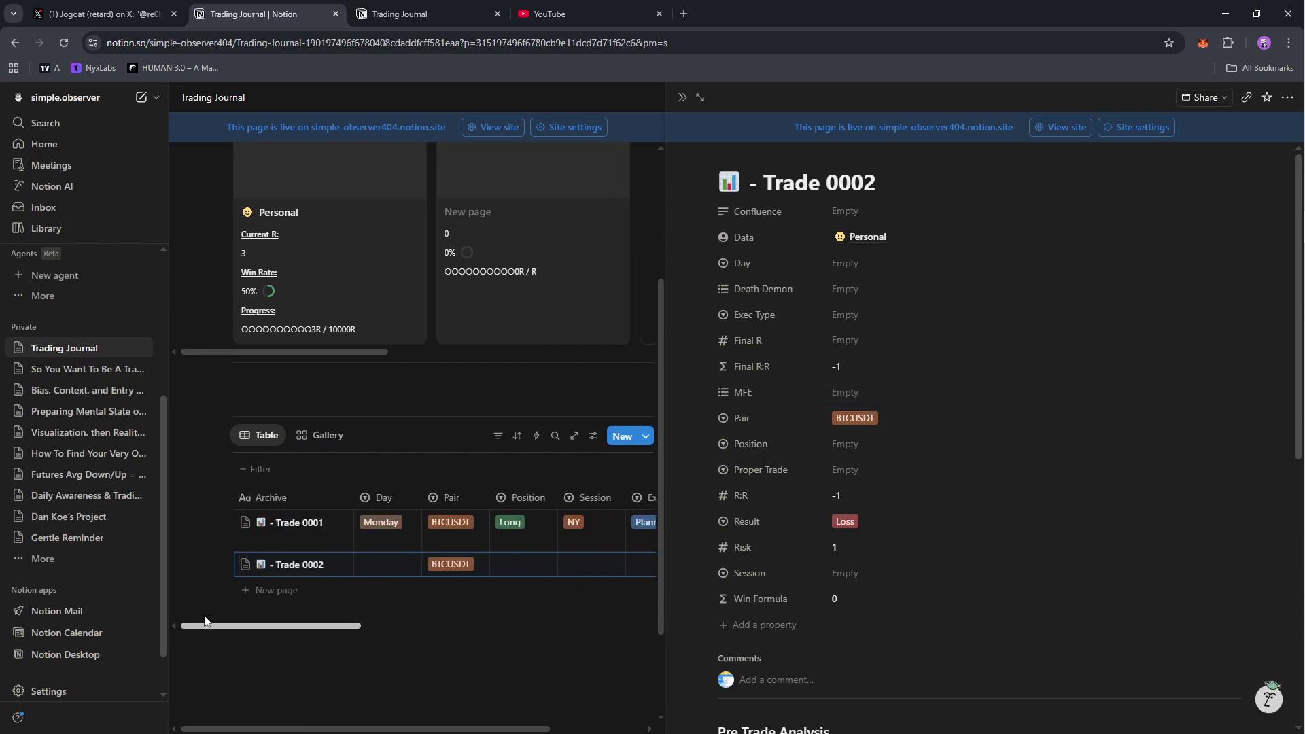